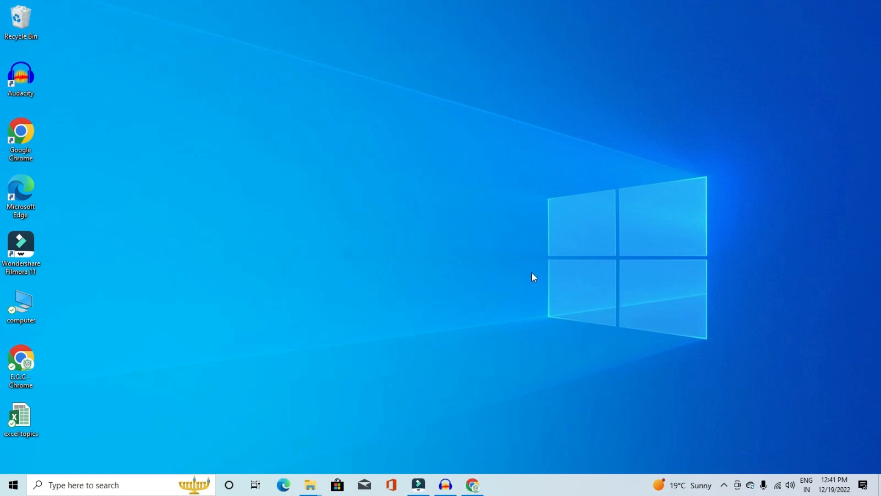
- Launch Excel with the Run command "excel", maximize its window, and close it again
key(super+r)
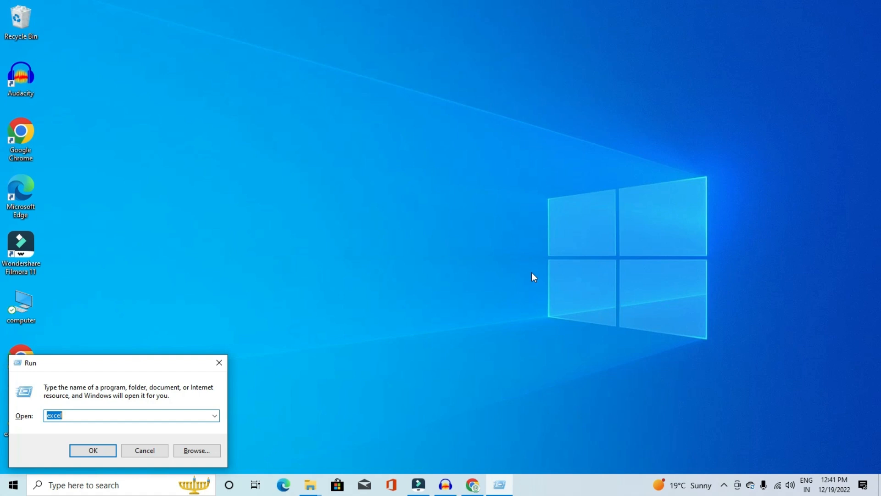
key(BackSpace)
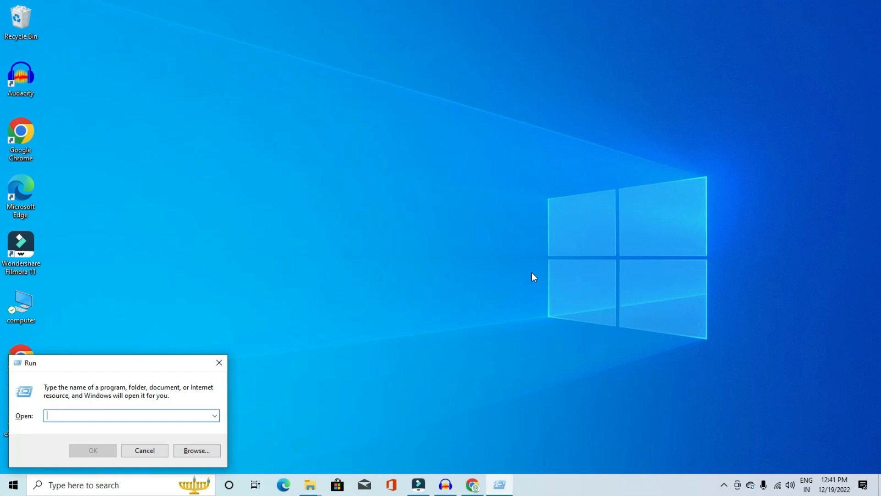
text(excel)
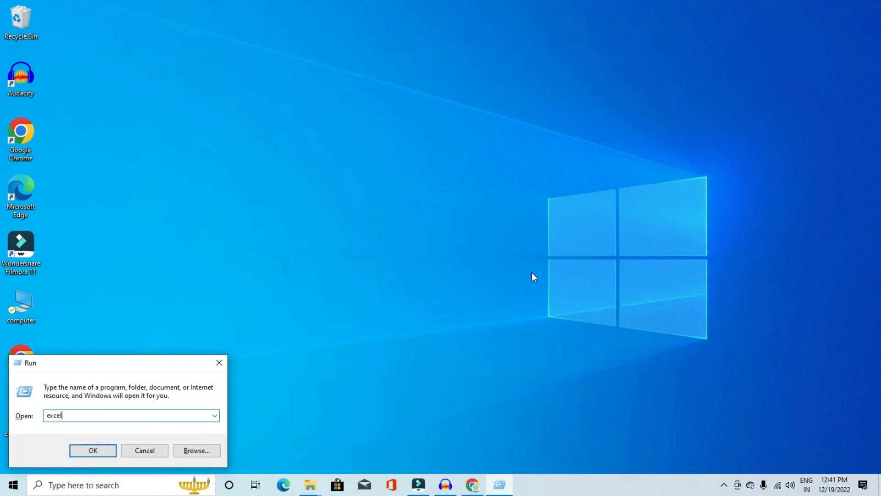
key(Return)
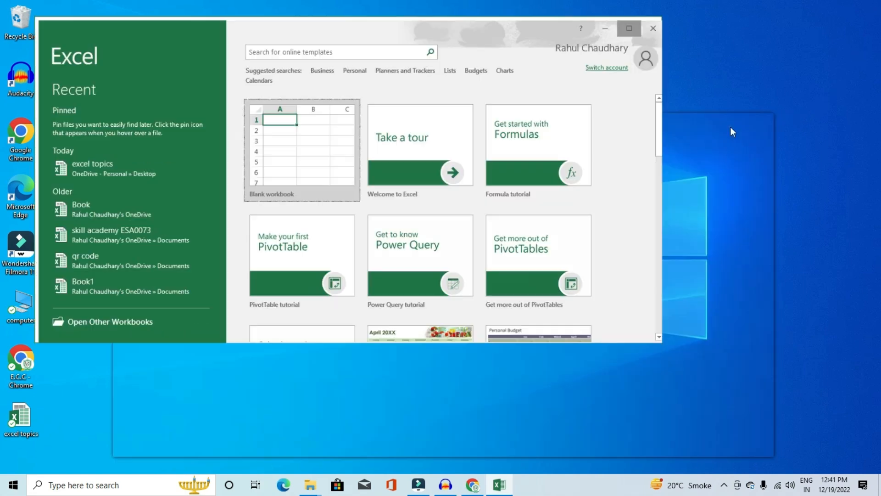
click(735, 121)
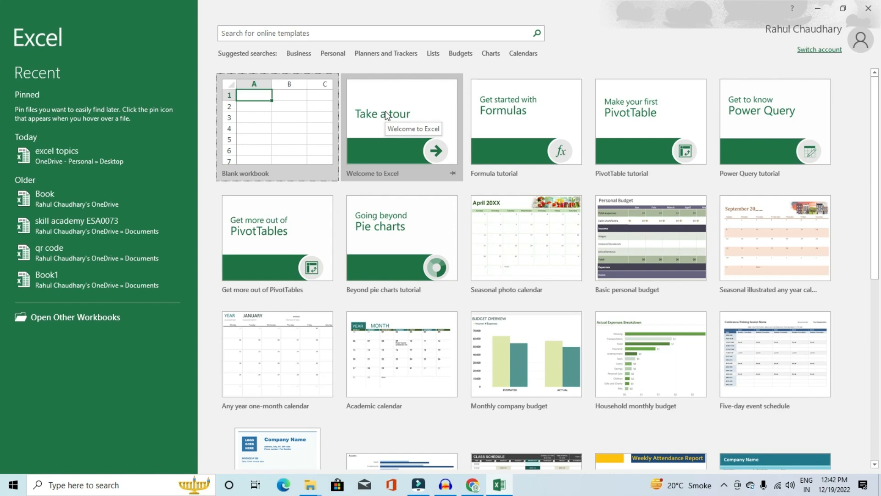
click(868, 8)
- Launch Excel from the Windows search by searching for "excel"
click(100, 482)
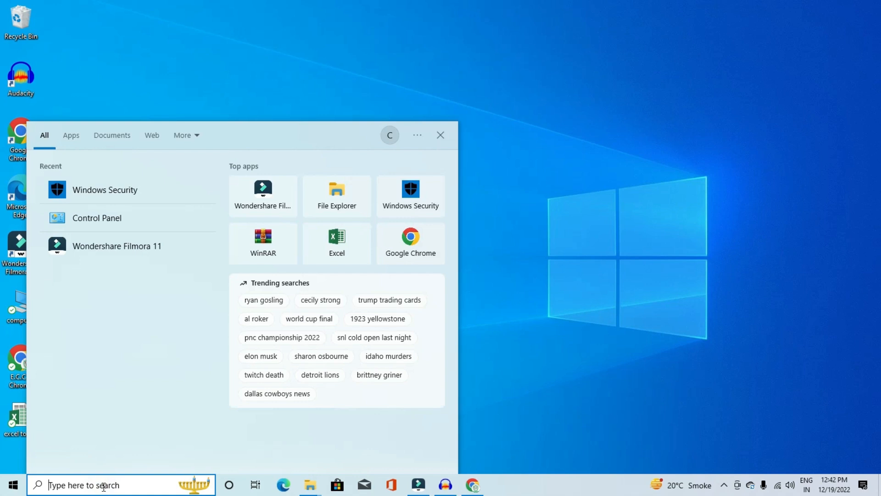
text(exce)
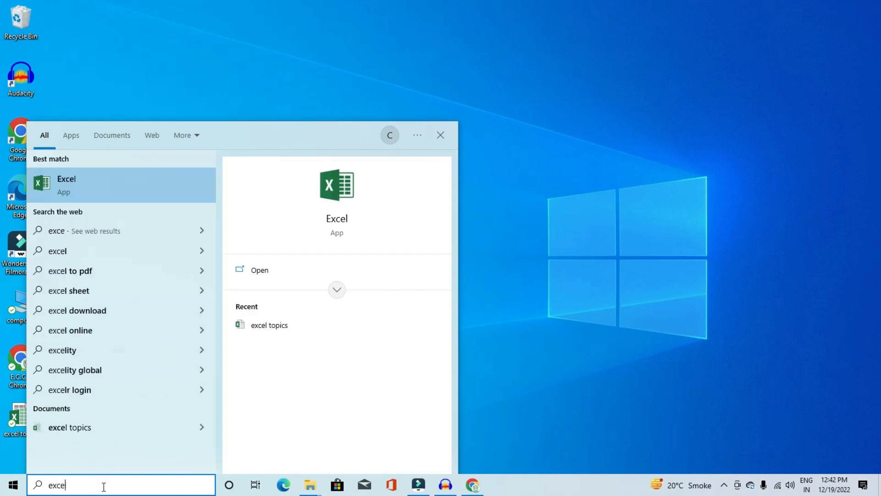
text(l)
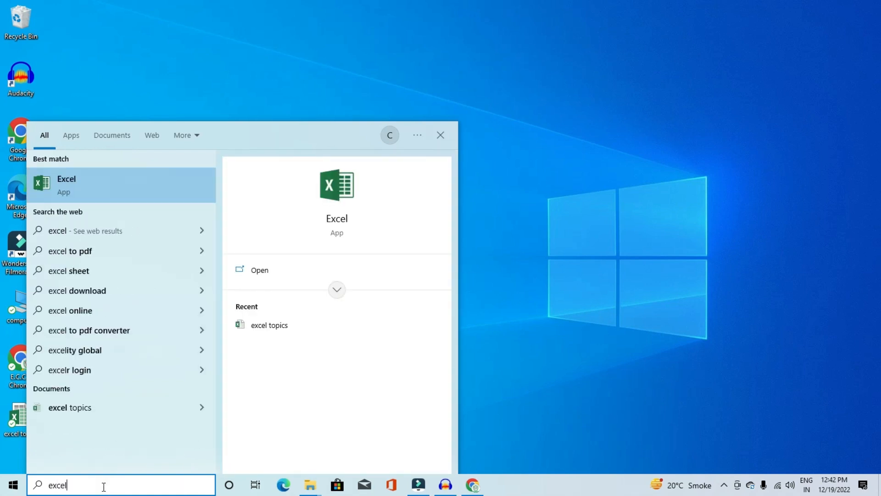
click(68, 189)
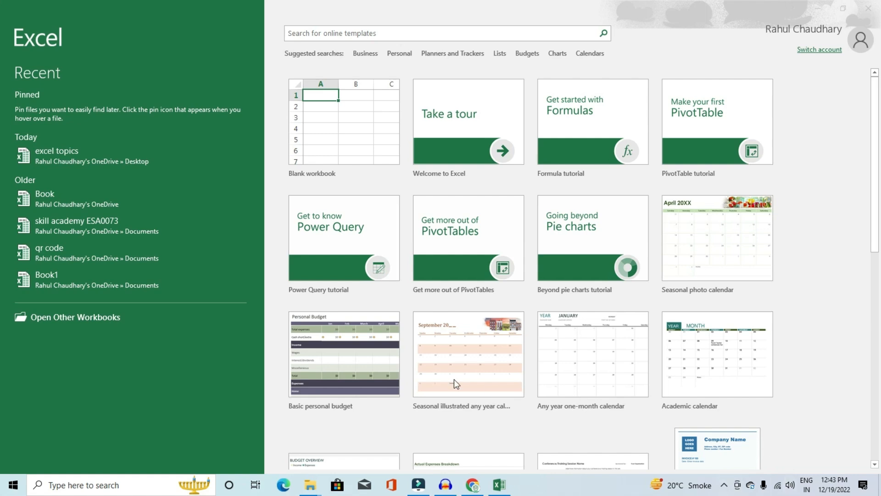
- Preview the Seasonal illustrated any year calendar template, dismiss it, and create a blank workbook
click(443, 353)
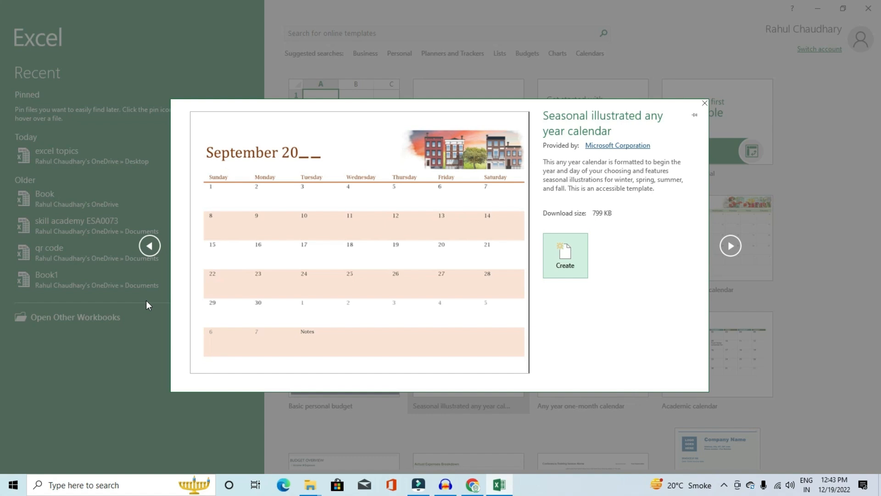
key(Escape)
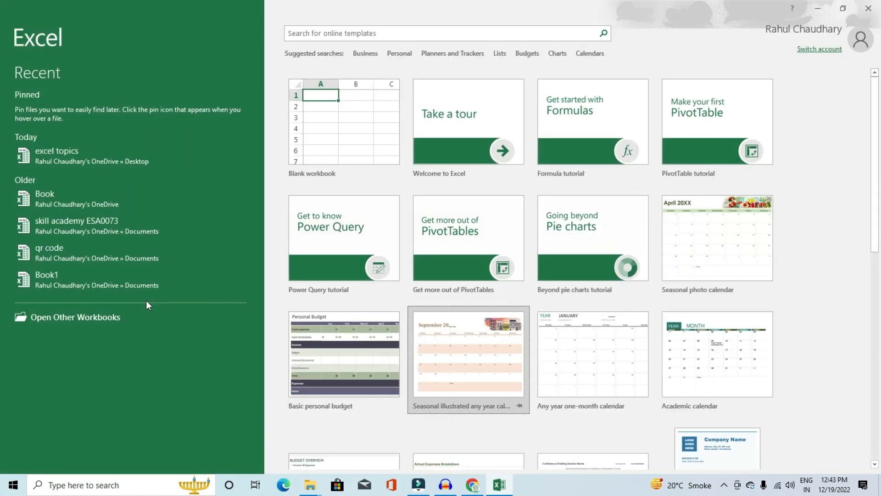
click(332, 123)
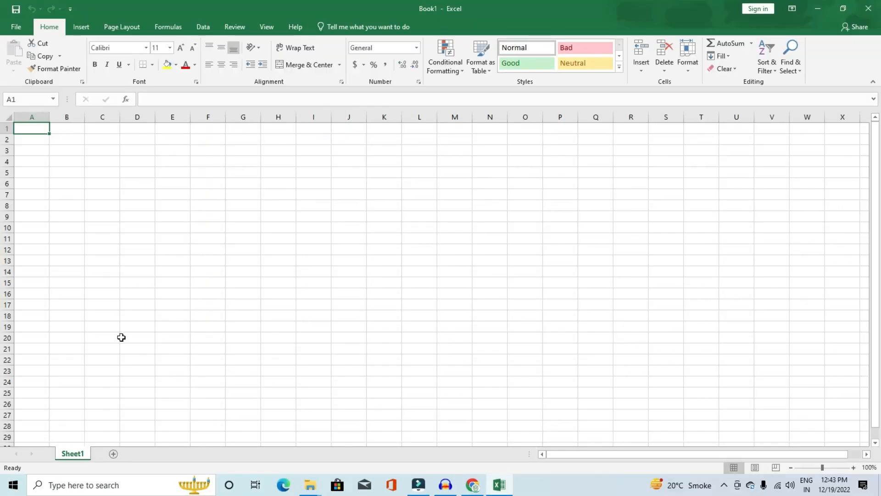
- Enlarge the worksheet to 235% zoom and select cell C6 followed by cell E5
scroll(121, 337, up, 9)
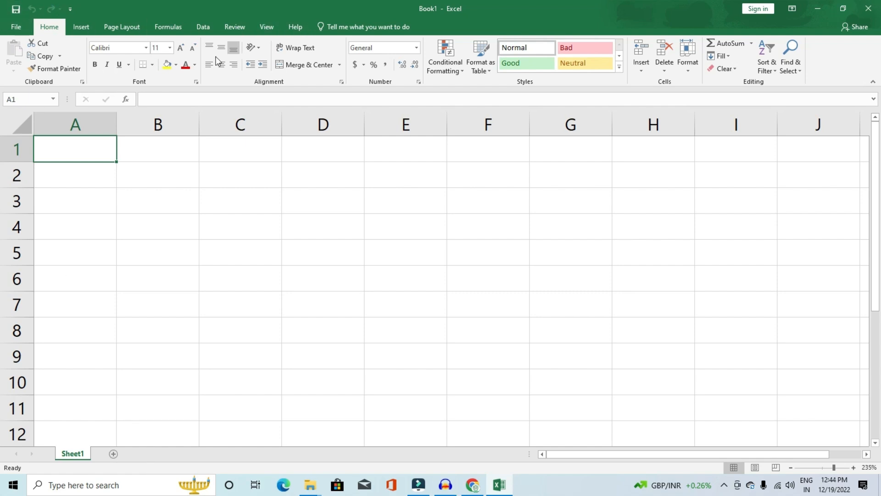
click(223, 270)
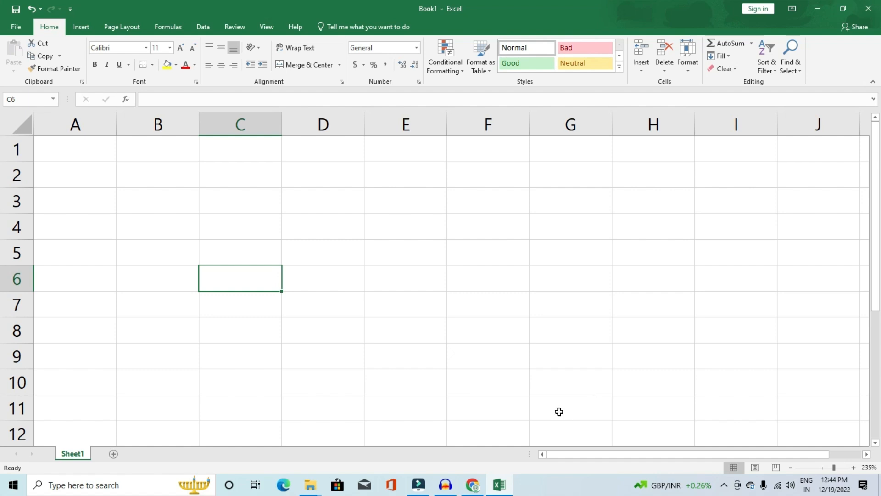
click(383, 259)
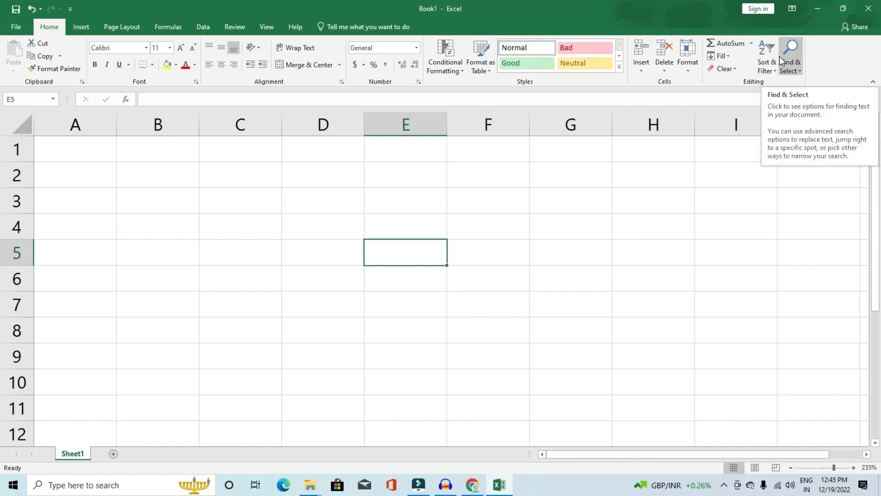
- Look through the ribbon commands for inserting objects, page layout and formulas
click(69, 28)
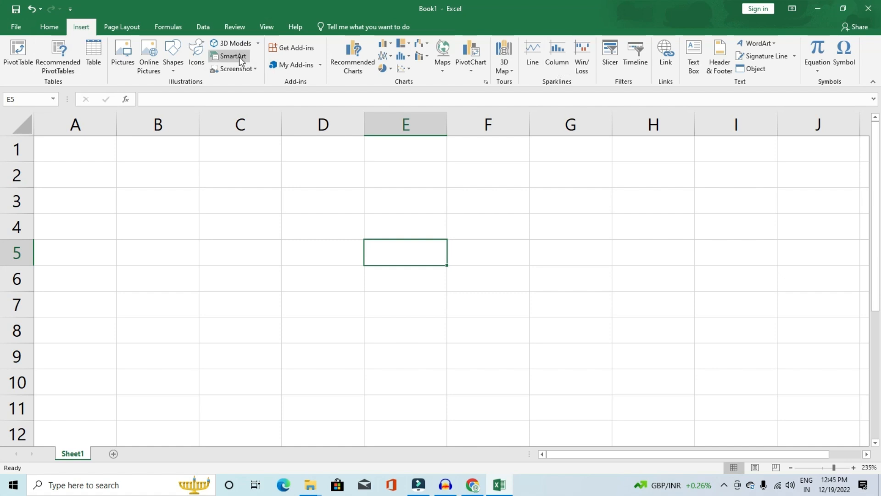
click(126, 26)
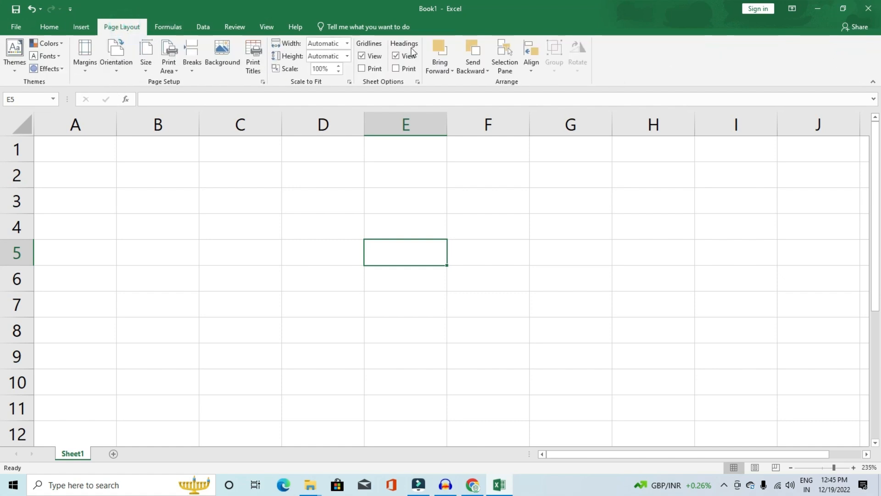
click(170, 27)
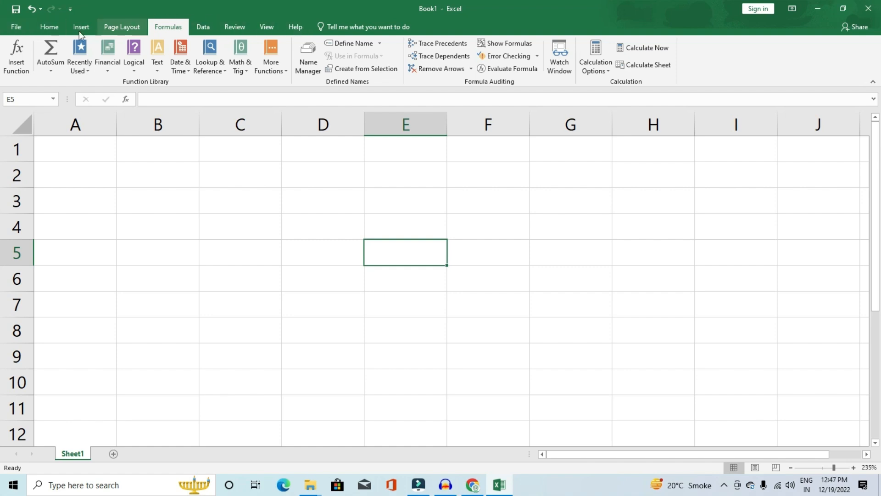
- View the Save As locations without saving, and add the New command to the Quick Access Toolbar
click(15, 8)
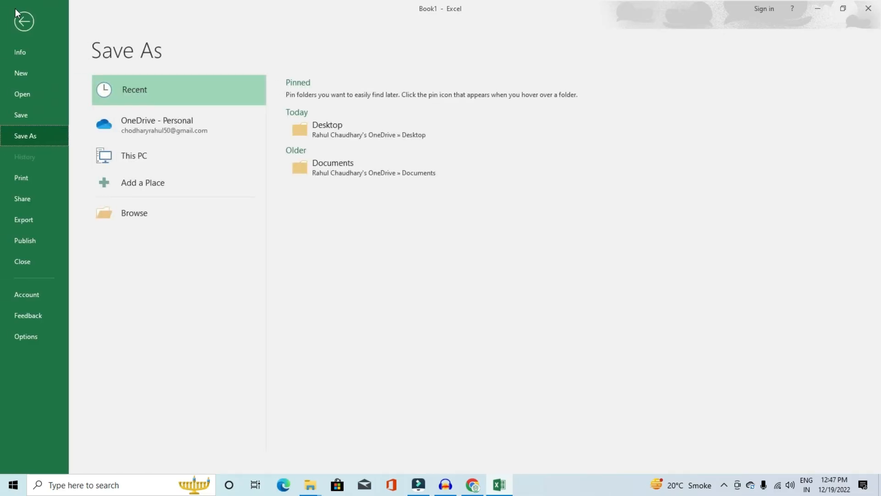
click(22, 22)
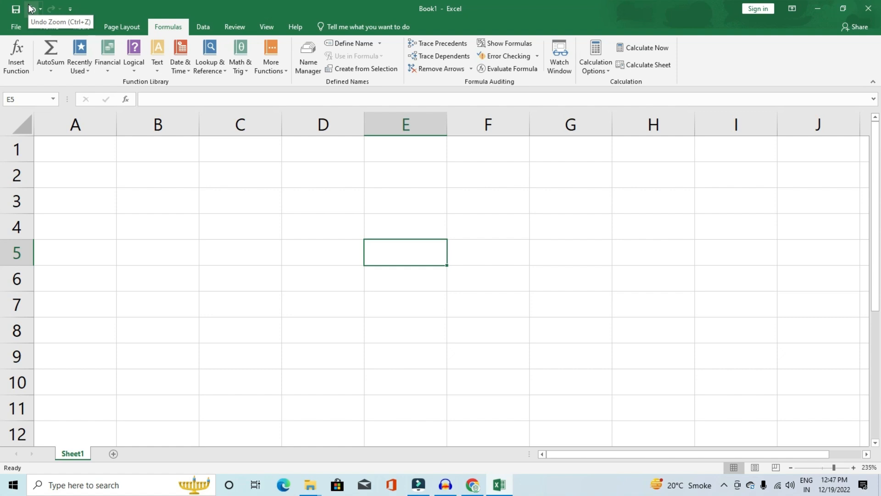
click(70, 11)
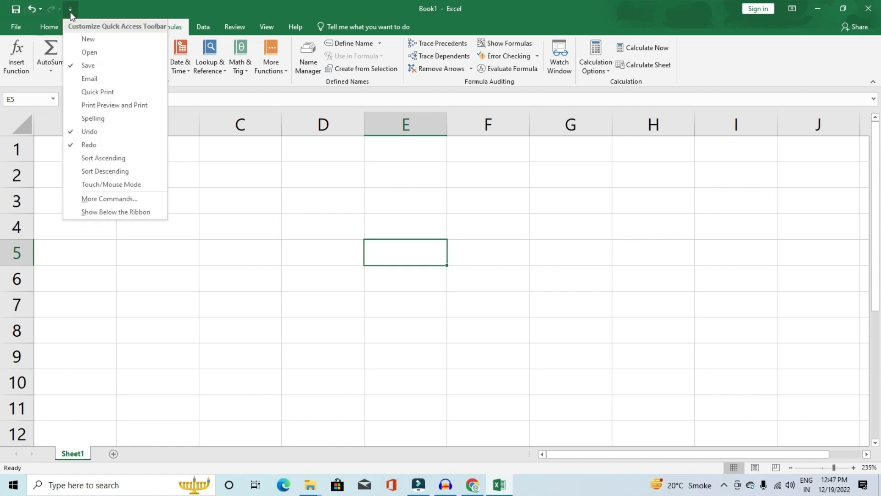
click(88, 39)
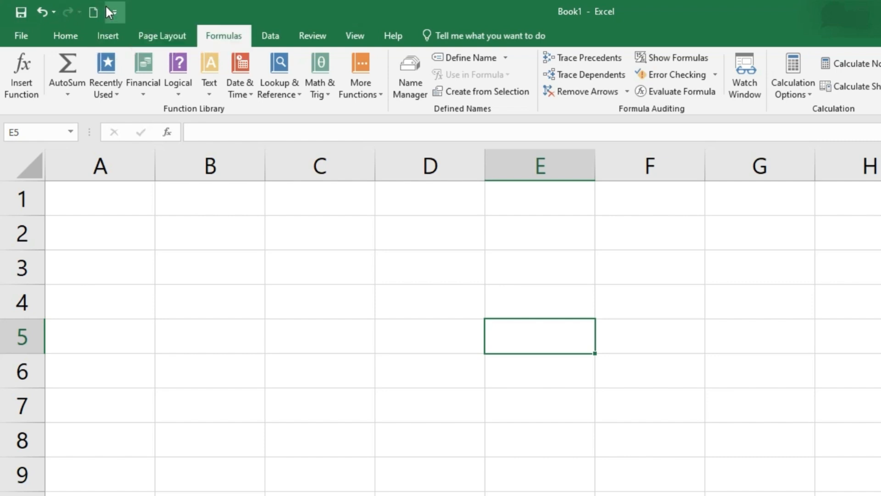
- Examine how the Name Box reflects the active cell by selecting B3, H6, D4, C4 and D3 in turn
click(233, 274)
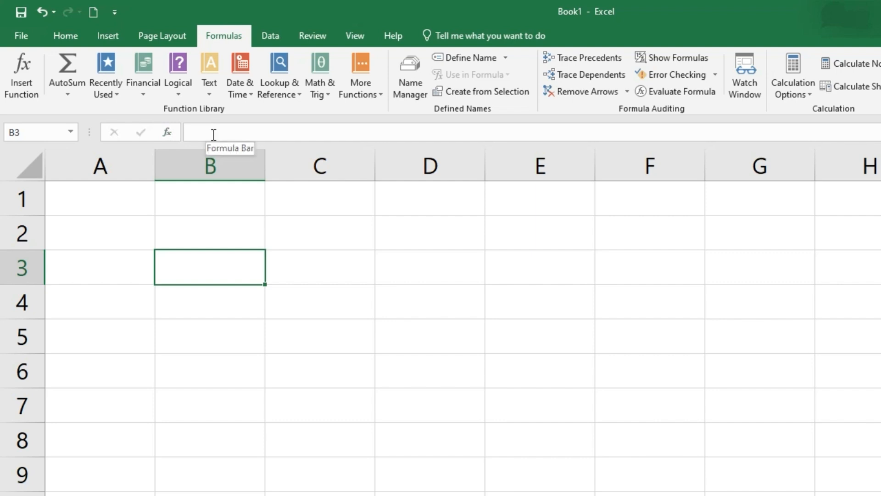
click(61, 37)
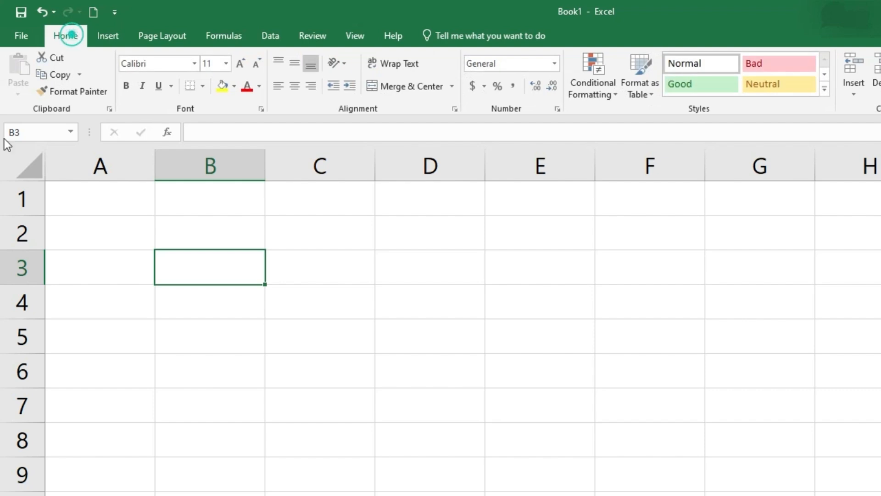
click(18, 133)
click(30, 133)
click(876, 372)
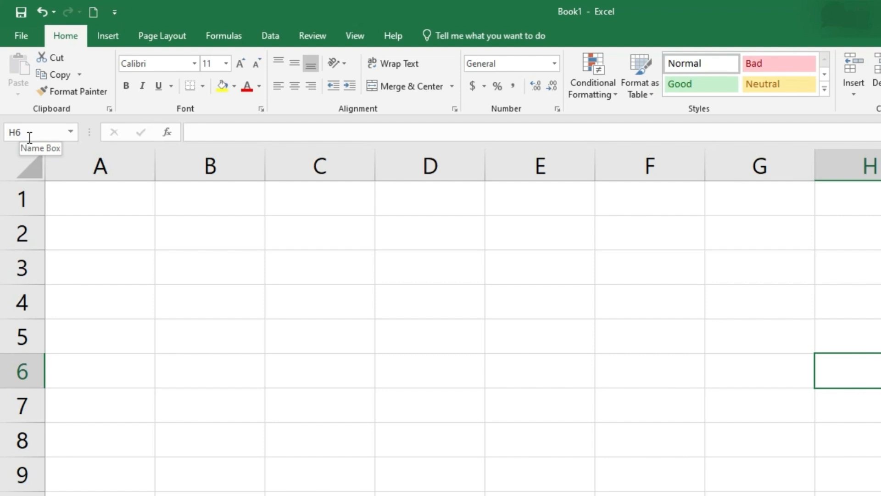
click(431, 315)
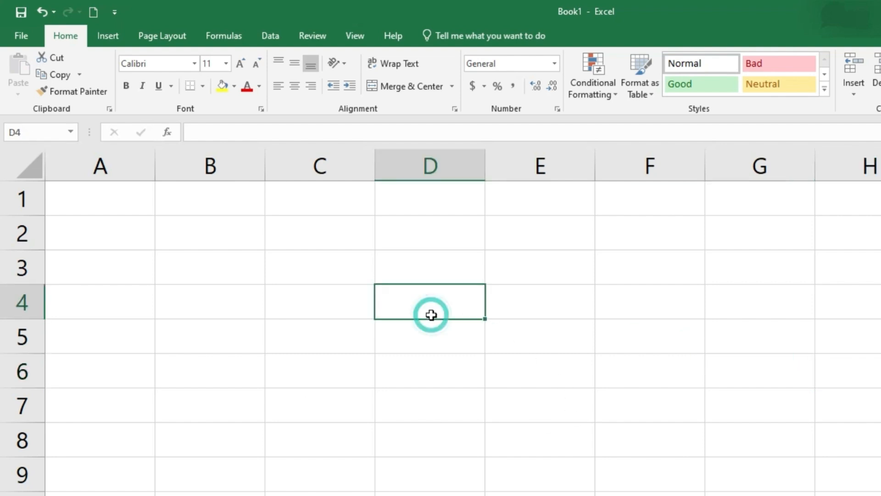
click(366, 304)
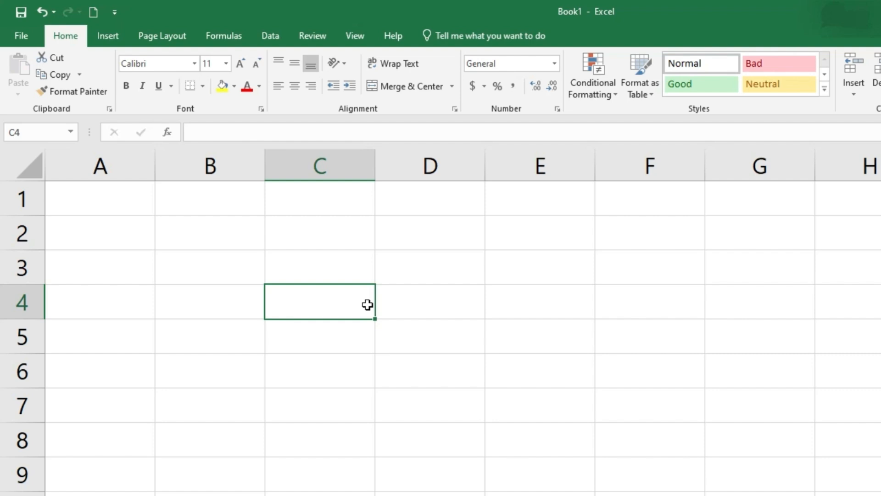
click(482, 275)
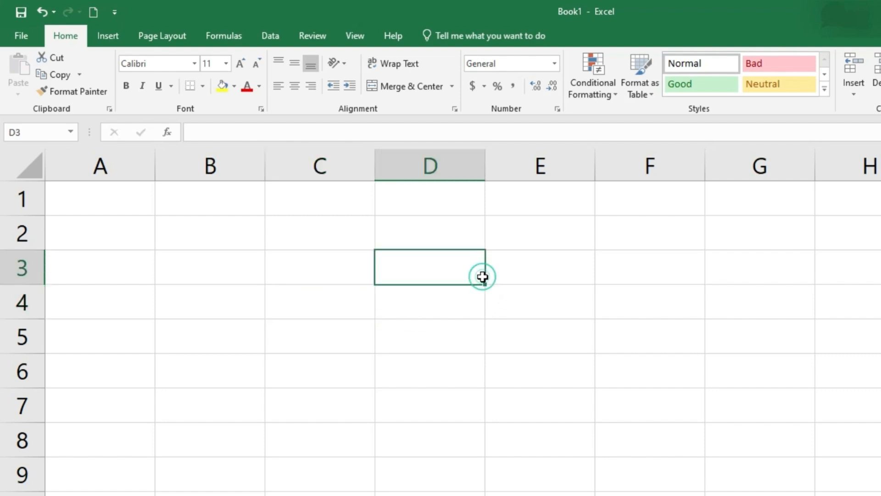
click(25, 132)
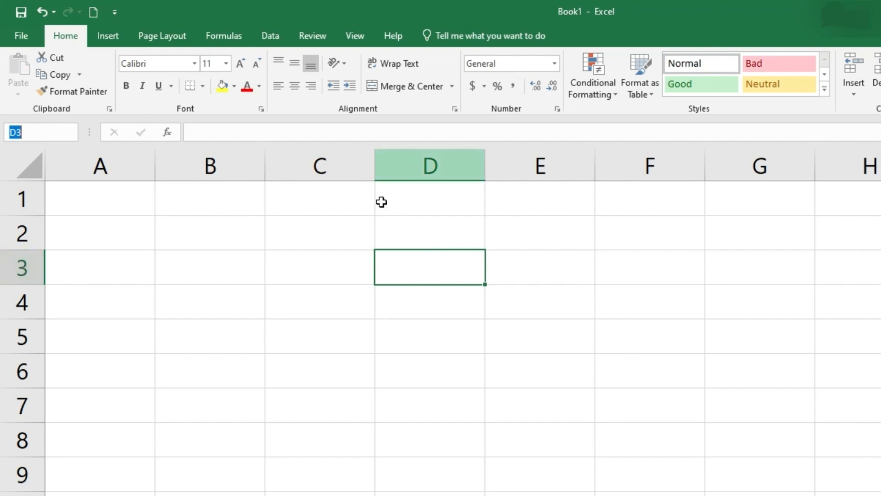
click(415, 281)
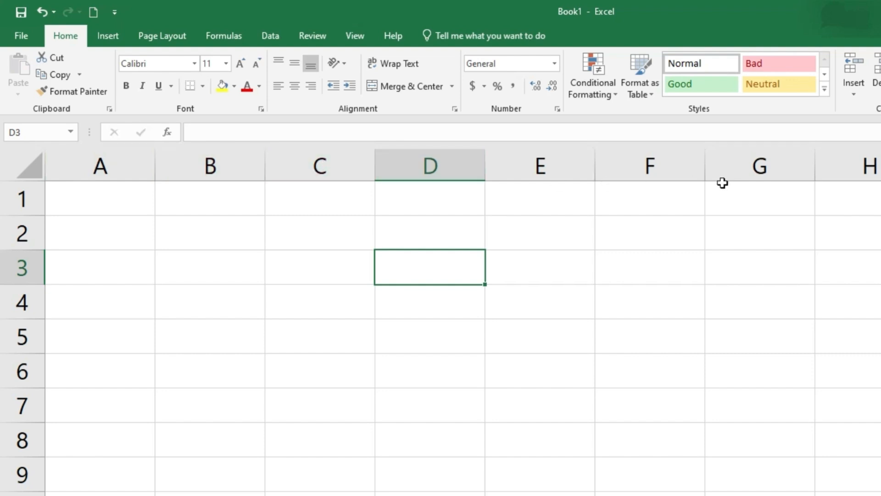
- Examine the sheet's columns by browsing their headings, highlighting cells down columns B and C to row 9, and selecting C3
scroll(458, 321, right, 1)
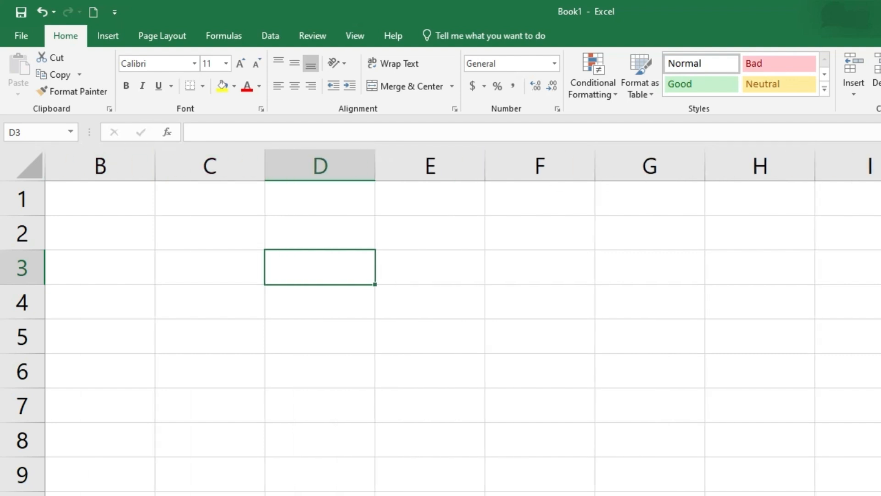
scroll(458, 322, right, 8)
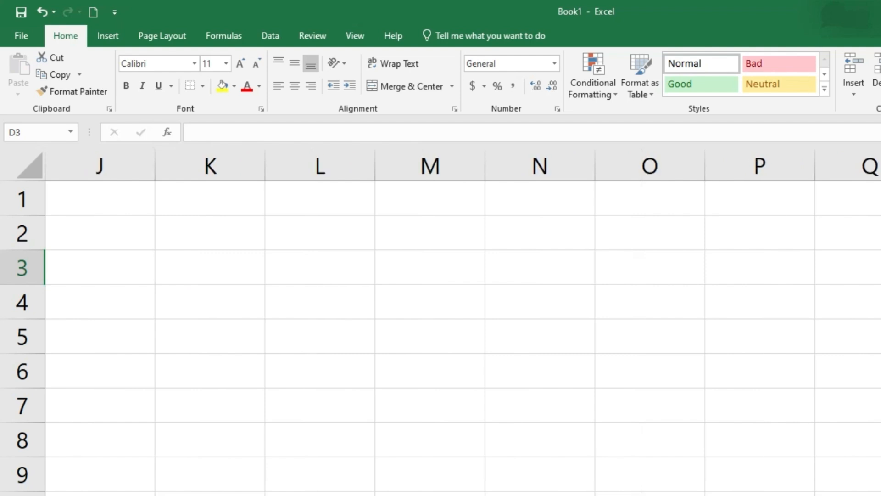
scroll(459, 321, left, 9)
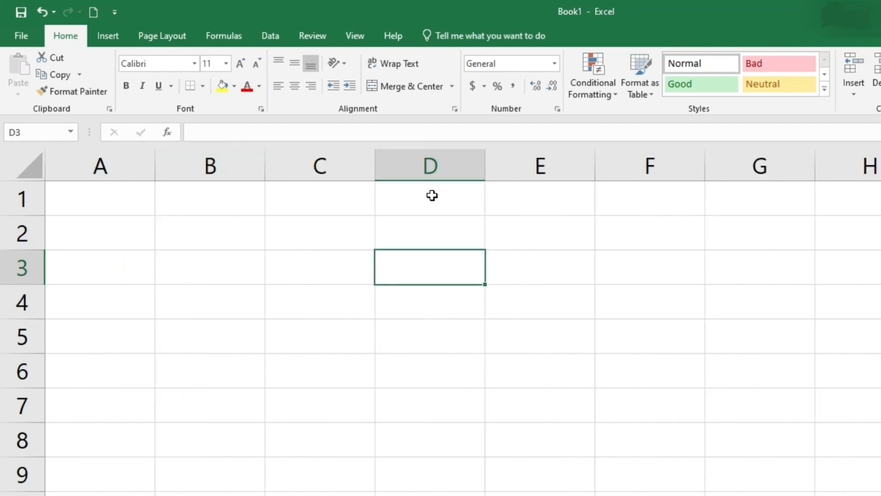
drag(191, 192, 186, 489)
drag(334, 205, 338, 490)
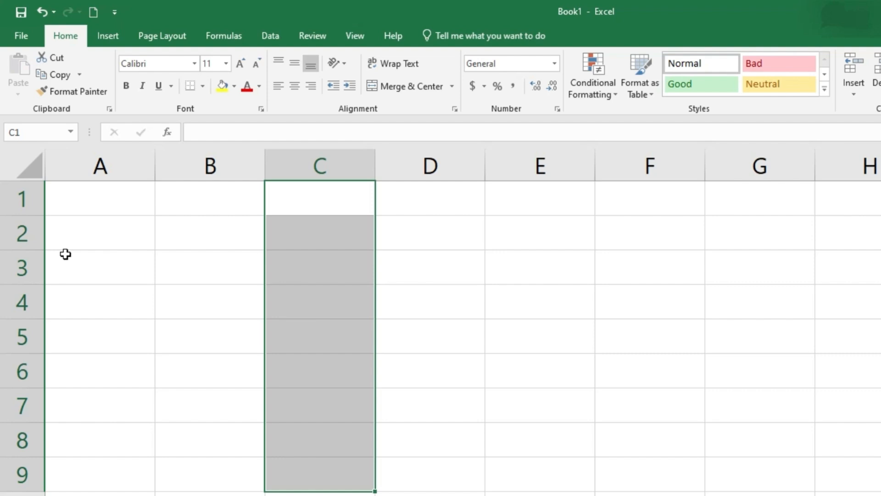
click(320, 267)
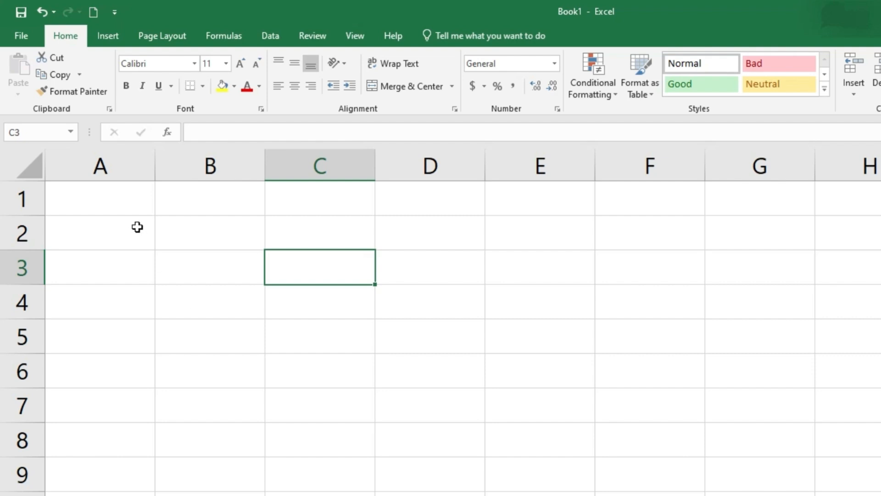
- Widen the Name Box next to the formula bar and check it by selecting cells C2, B3 and C2
ctrl+scroll(216, 259, down, 4)
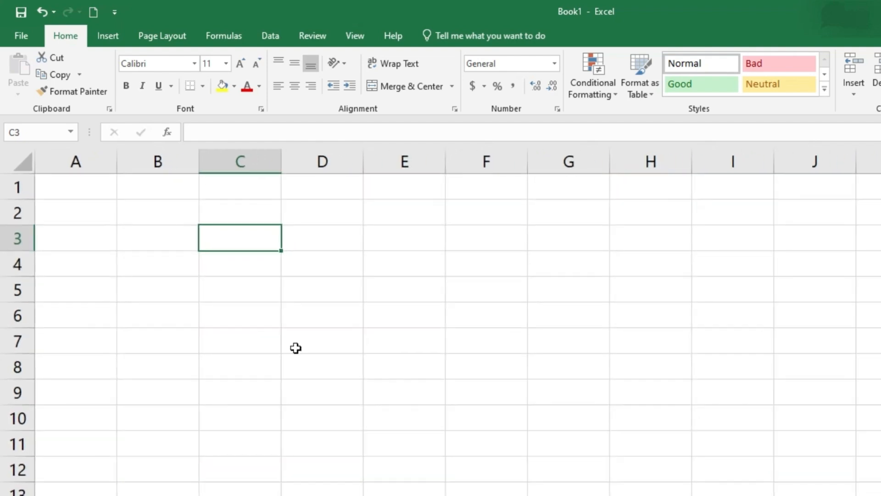
ctrl+scroll(296, 347, down, 5)
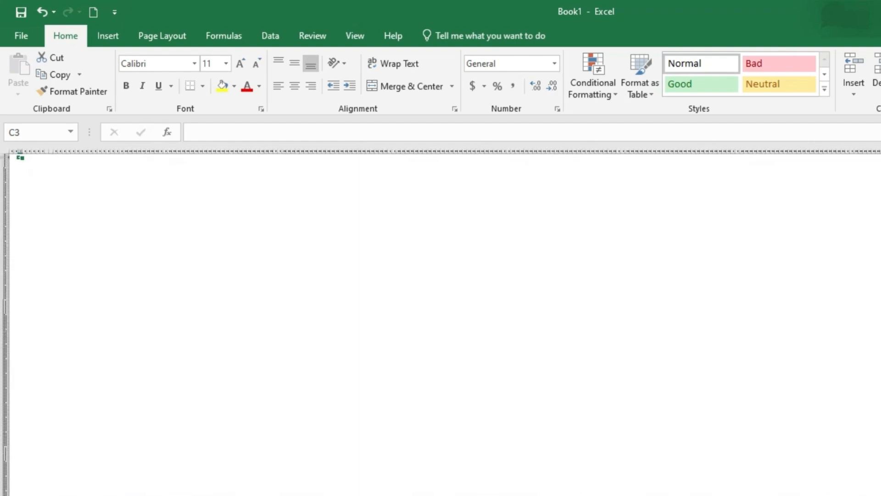
ctrl+scroll(418, 407, up, 10)
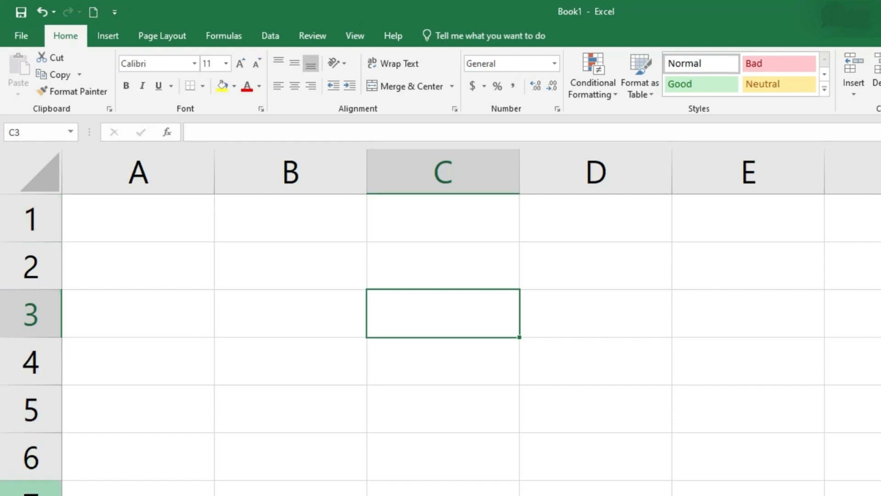
drag(79, 132, 177, 133)
click(24, 178)
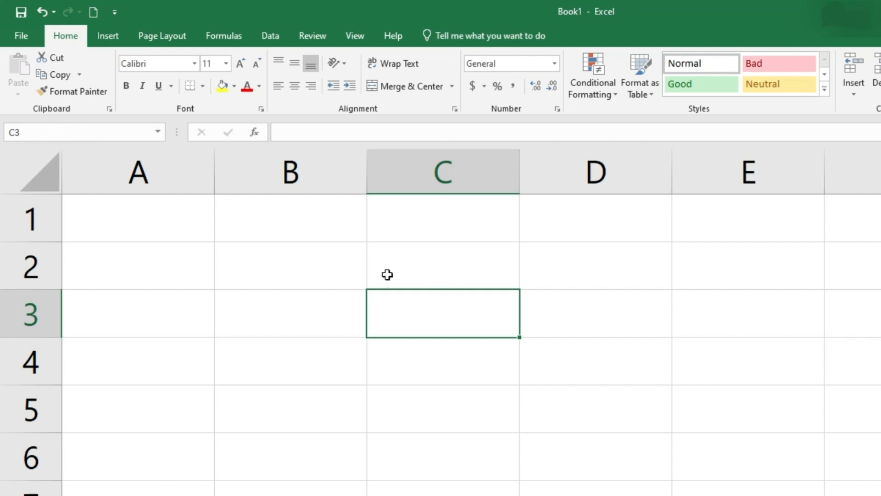
click(445, 259)
click(249, 297)
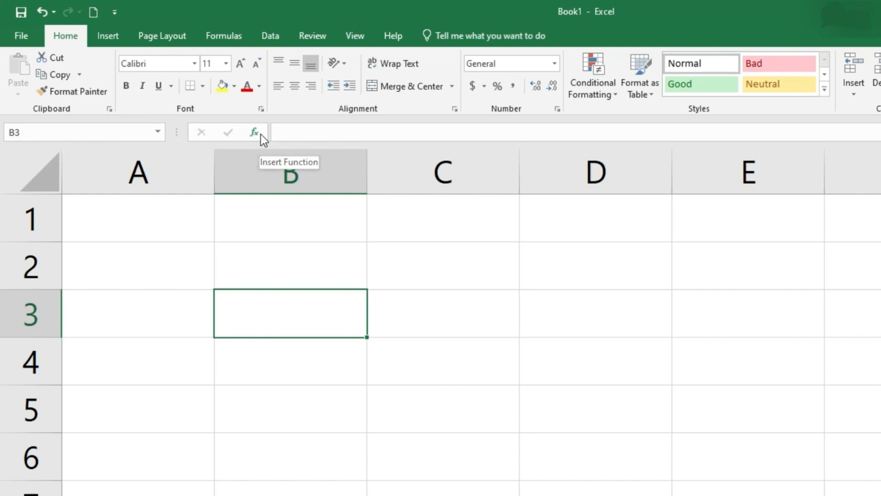
click(450, 284)
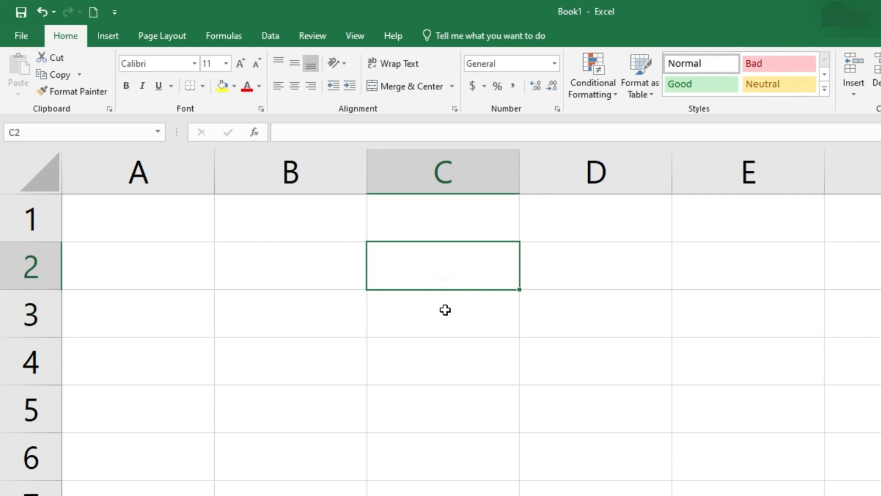
- Enter a person's first name in cell C3 and delete its last three letters through the formula bar
click(445, 314)
text(rahul)
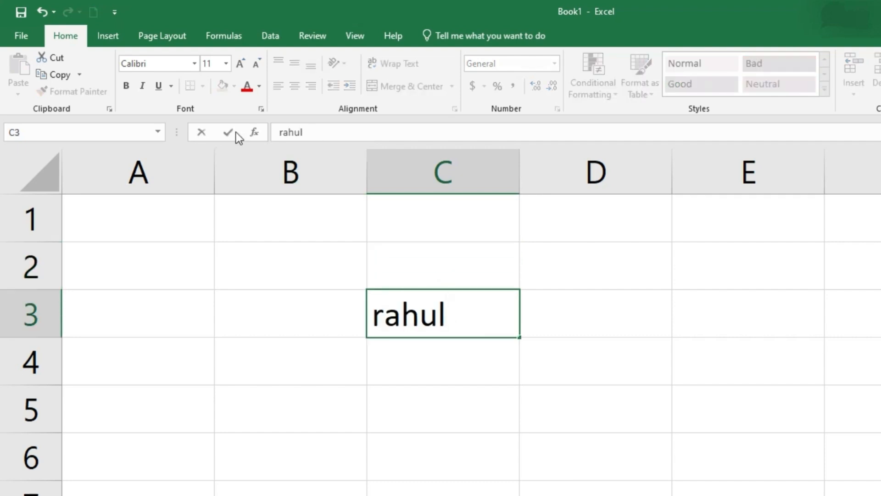
click(316, 133)
key(BackSpace)
key(BackSpace)
key(BackSpace)
- View the Insert Function dialog for cell B2 and close it without inserting a function
click(290, 275)
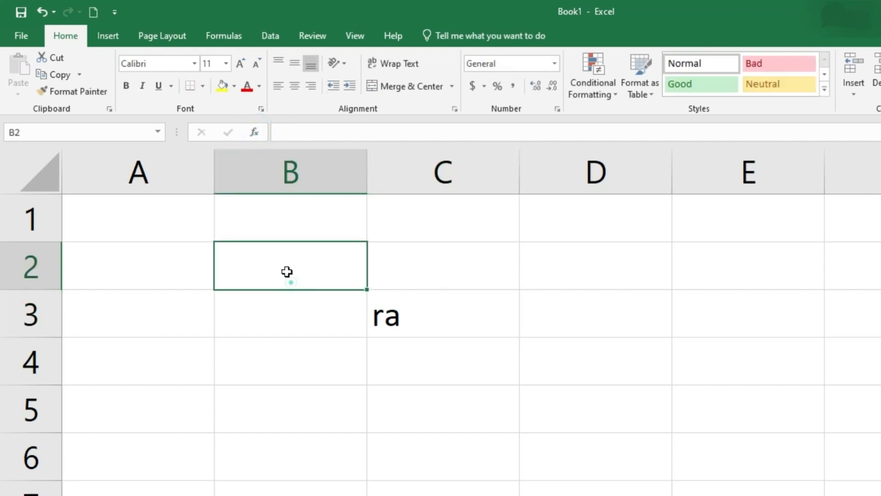
click(256, 132)
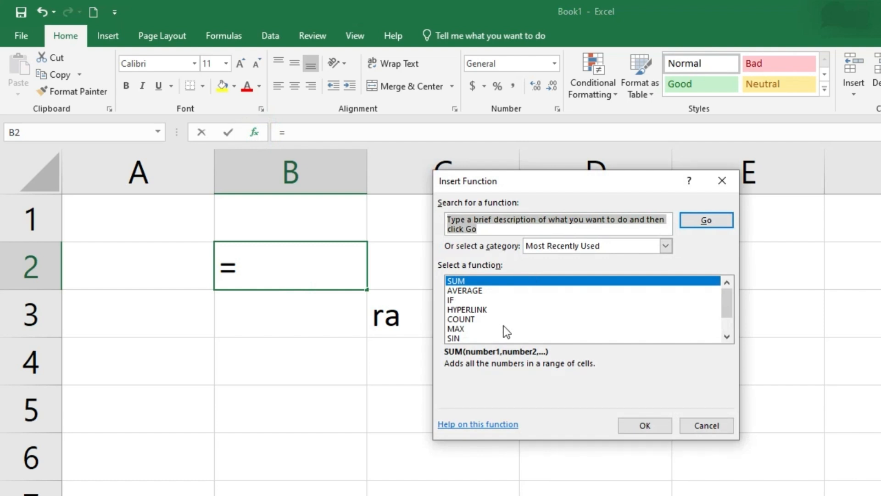
click(721, 181)
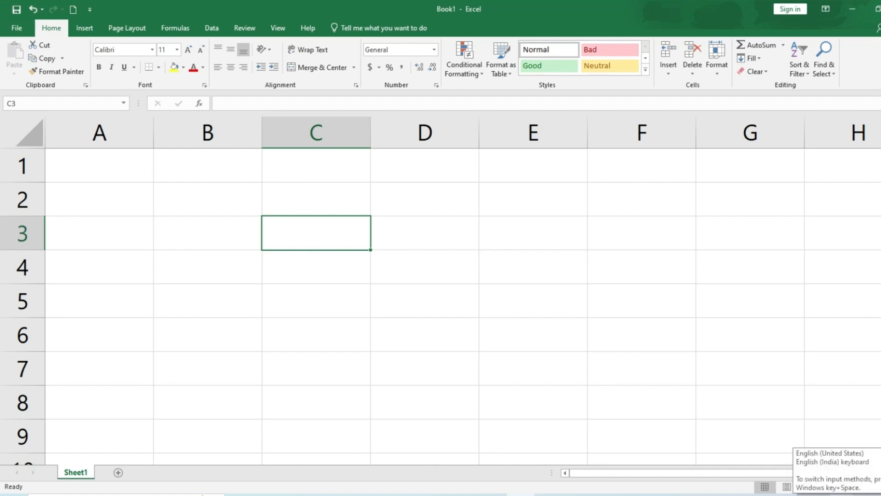
- Examine how a block of cells is highlighted by selecting a range from column E onward and the range A1:E8
ctrl+scroll(245, 247, down, 2)
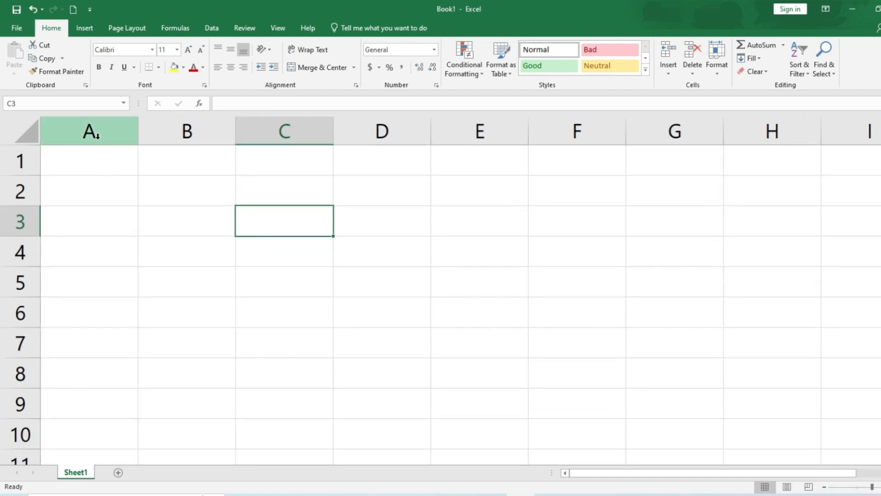
drag(457, 158, 771, 404)
click(105, 156)
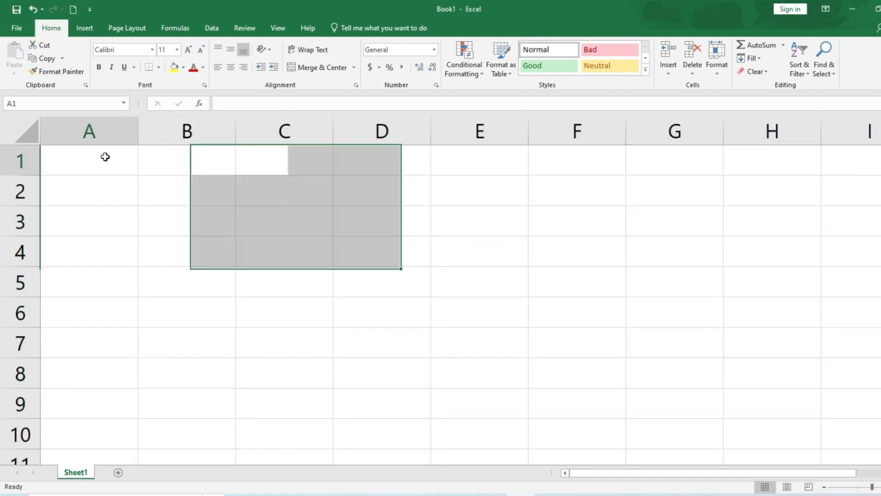
drag(105, 156, 516, 375)
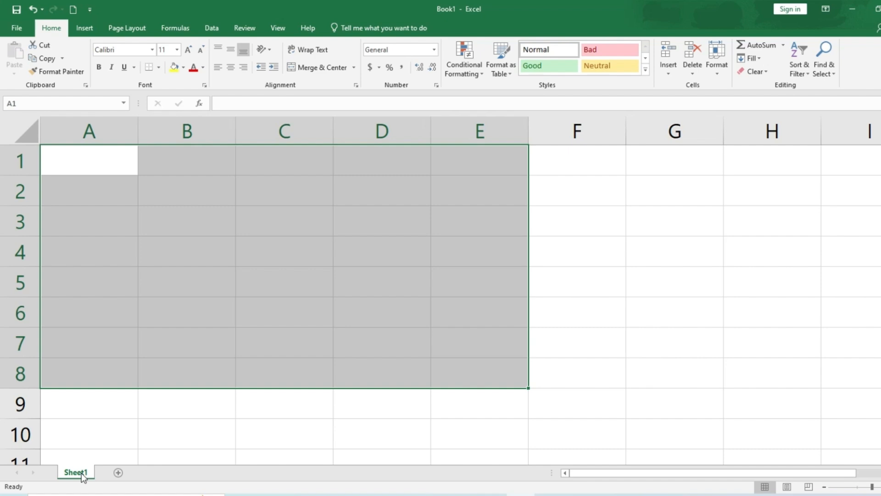
- Add two blank worksheets to the workbook and arrange the sheets in numerical order after Sheet1
click(104, 455)
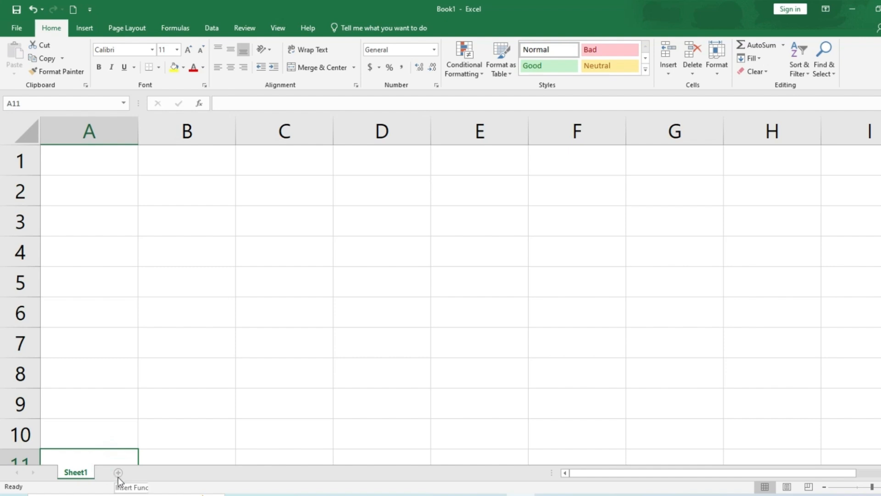
click(118, 475)
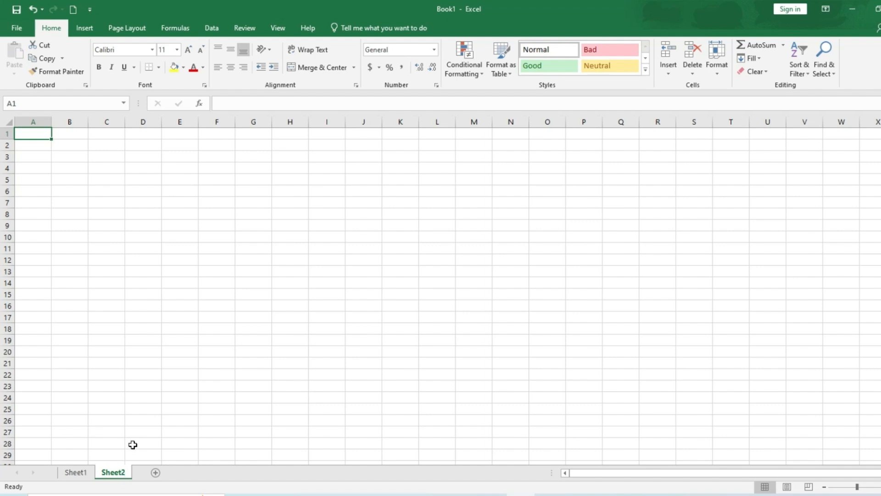
right_click(115, 476)
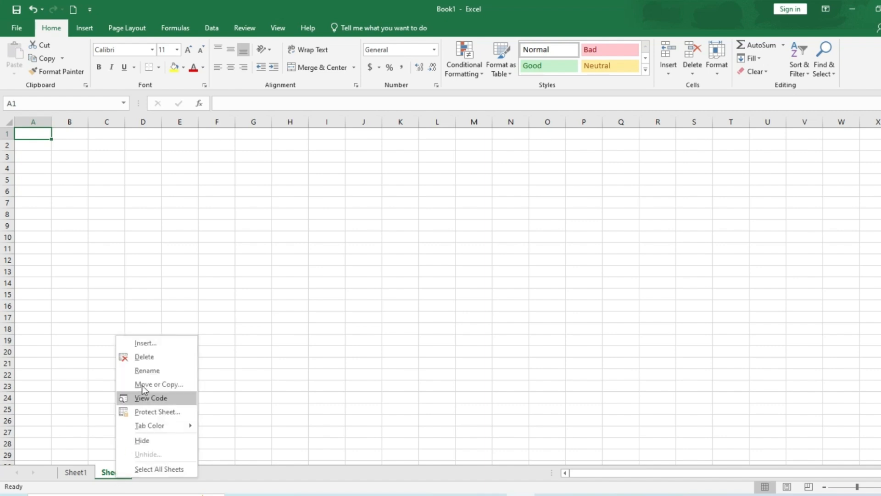
click(144, 345)
click(134, 249)
drag(195, 243, 346, 203)
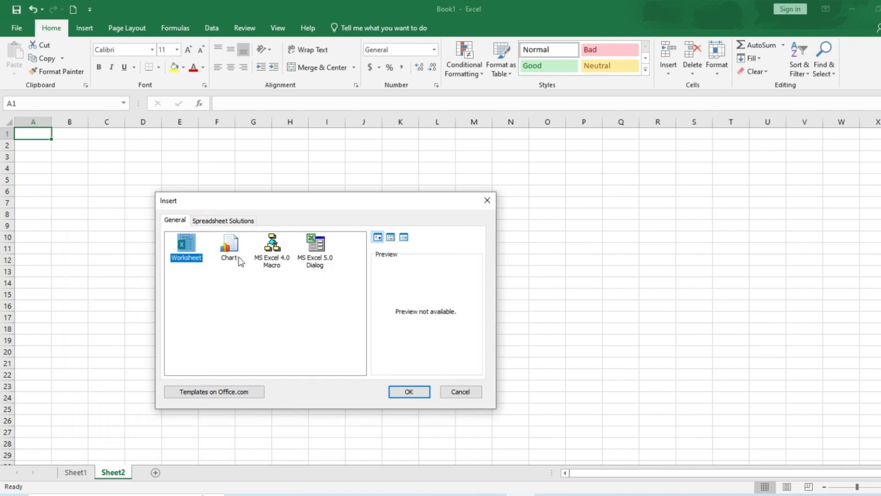
click(195, 314)
click(184, 248)
click(405, 390)
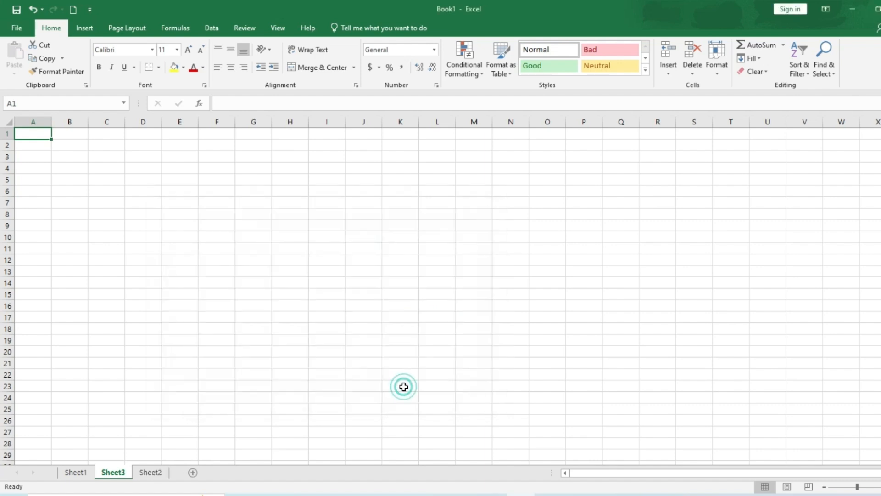
drag(117, 475, 152, 481)
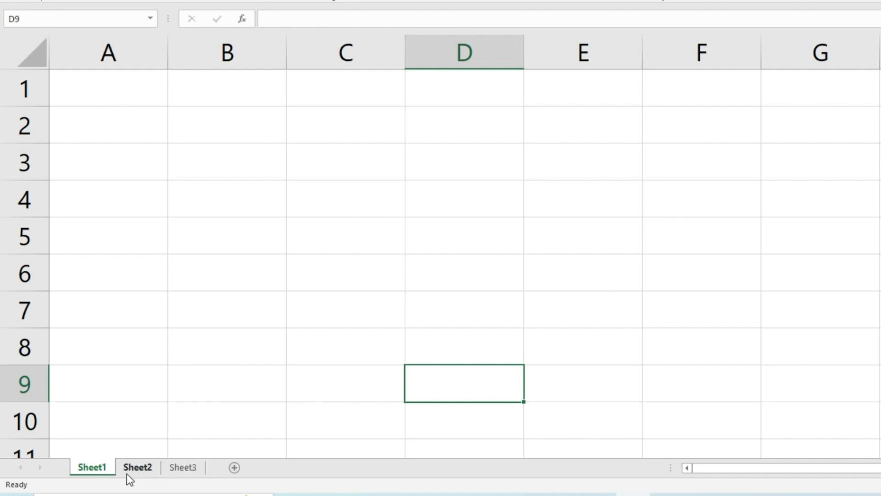
- Rename Sheet1 as Salary Sheet
right_click(97, 470)
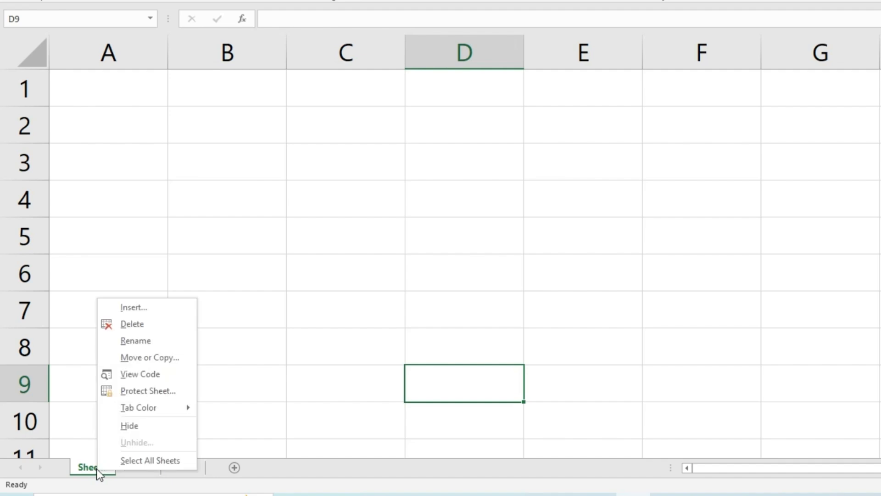
click(128, 341)
text(Salary Sheet)
key(Return)
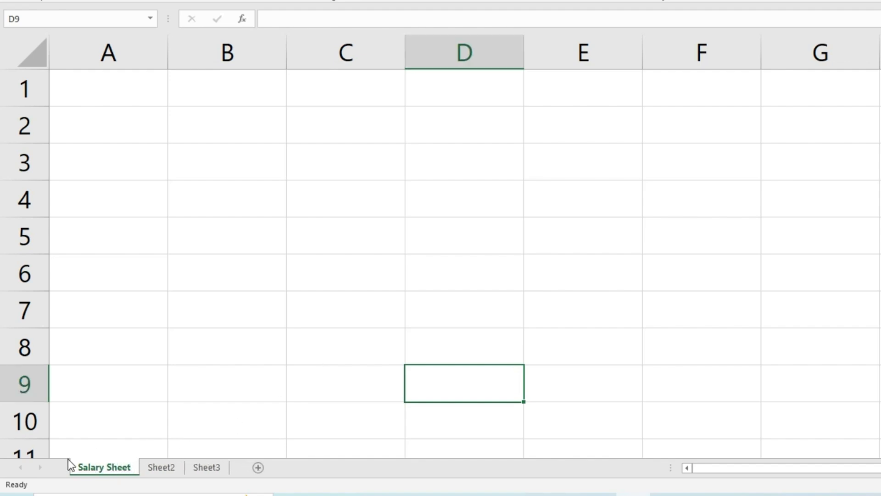
- Rename Sheet2 as Attendance Sheet
double_click(166, 466)
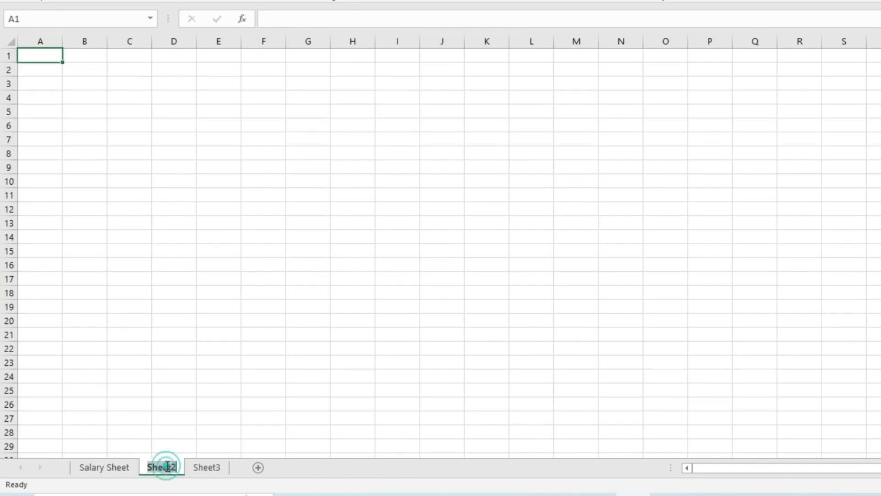
text(Atte)
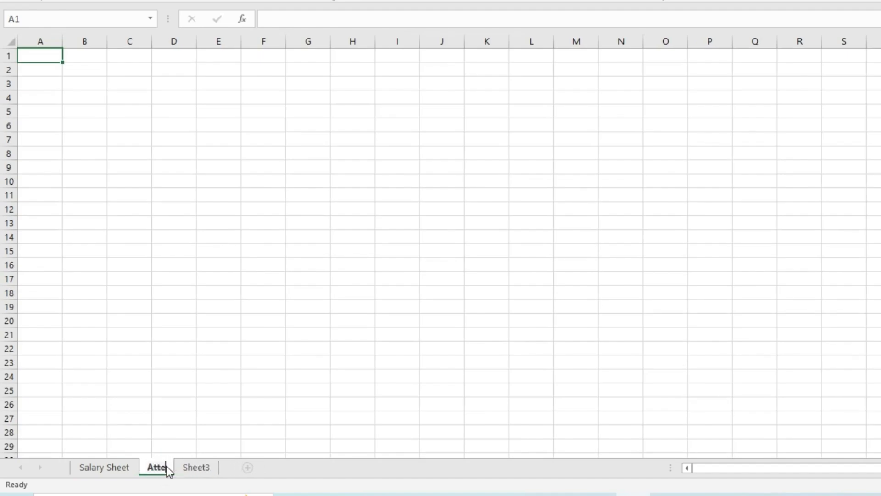
text(ndance Sheet)
key(Return)
click(125, 472)
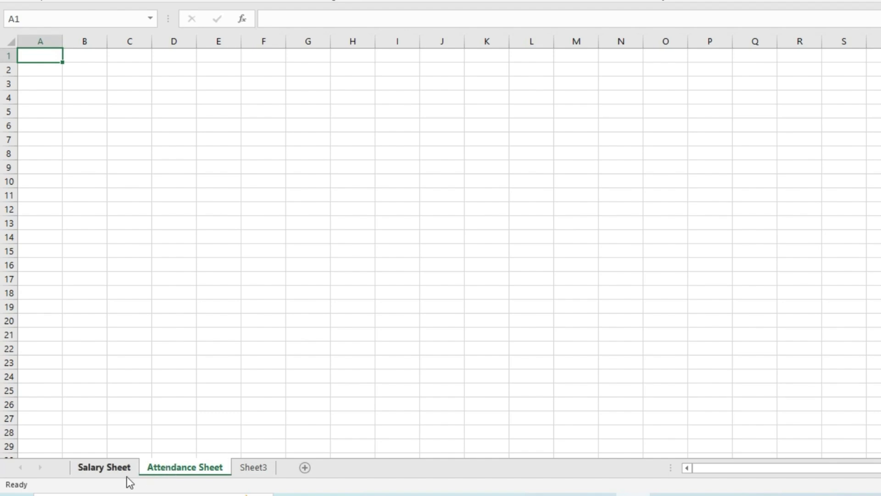
right_click(123, 474)
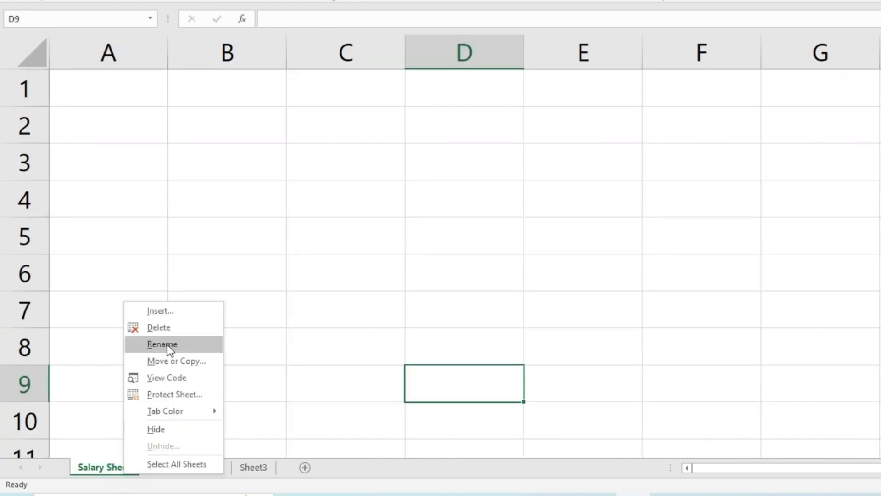
click(224, 321)
double_click(200, 467)
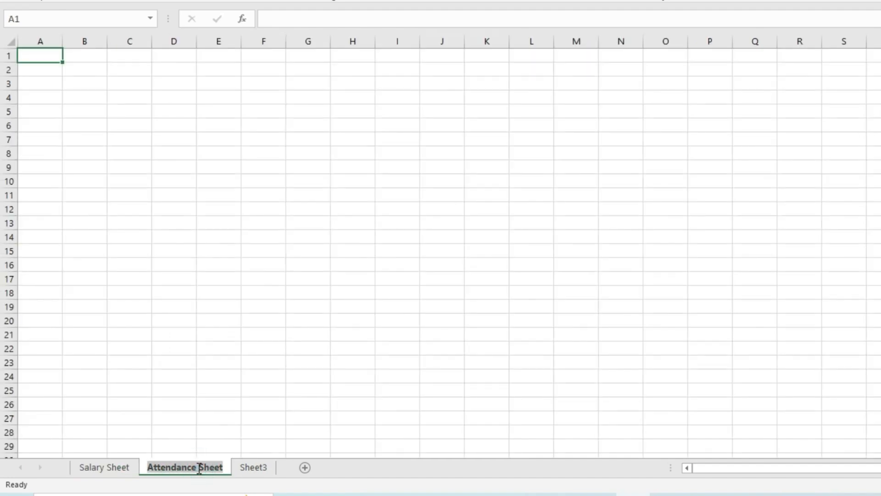
click(165, 364)
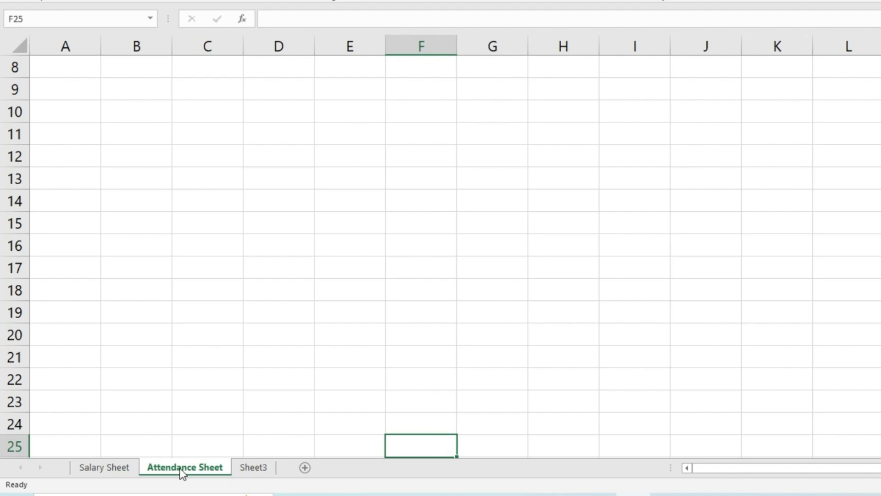
- Reorder the sheets by moving Attendance Sheet to the front and Salary Sheet to the end
drag(181, 470, 73, 471)
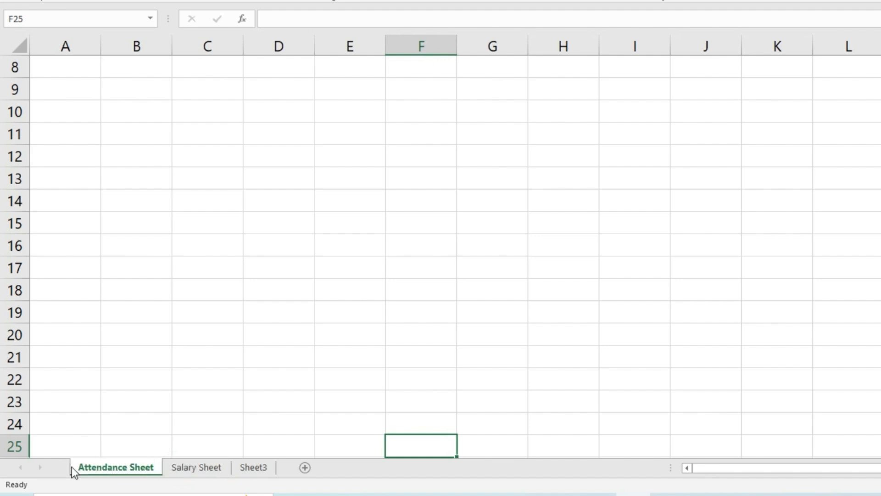
drag(202, 470, 279, 471)
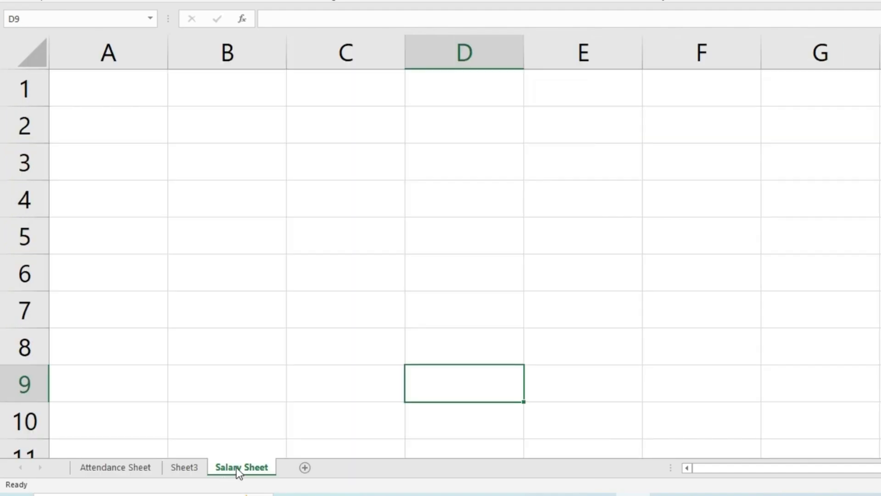
- Move Attendance Sheet to the end of the workbook with the Move or Copy command
right_click(133, 472)
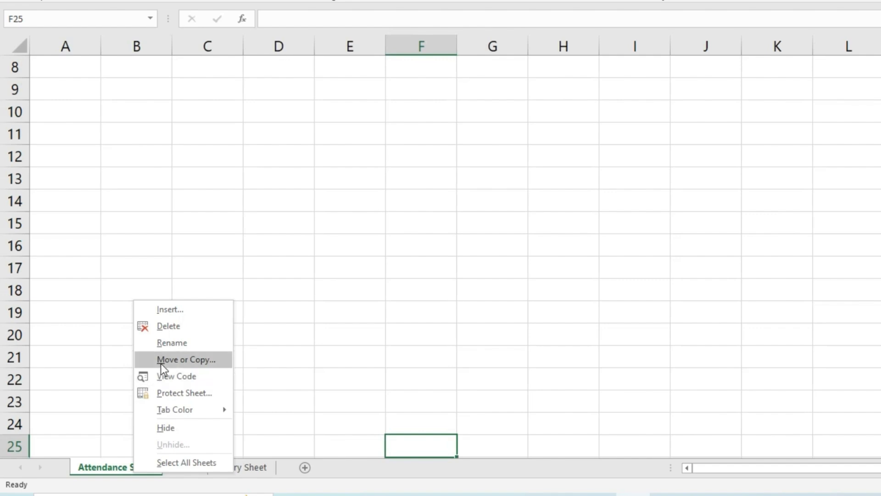
click(181, 361)
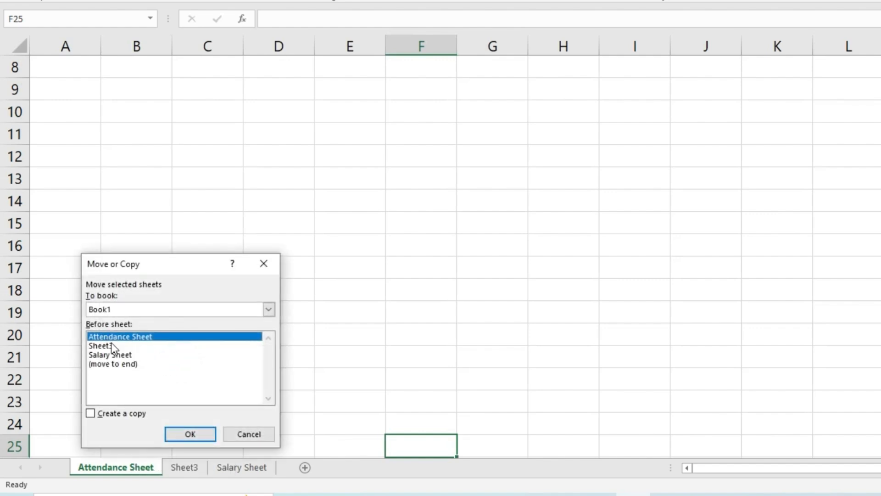
click(118, 367)
click(197, 432)
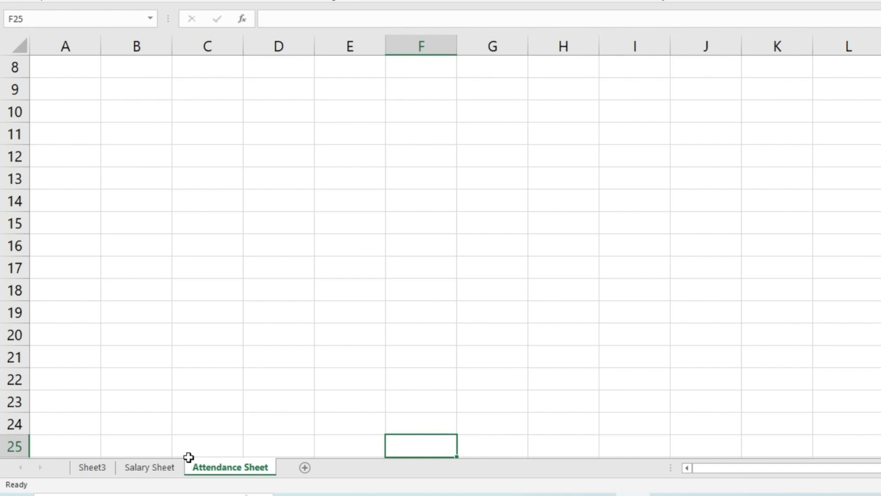
- Enter a list of six first names in cells B10 to B15 of Attendance Sheet
click(140, 108)
text(rajesh)
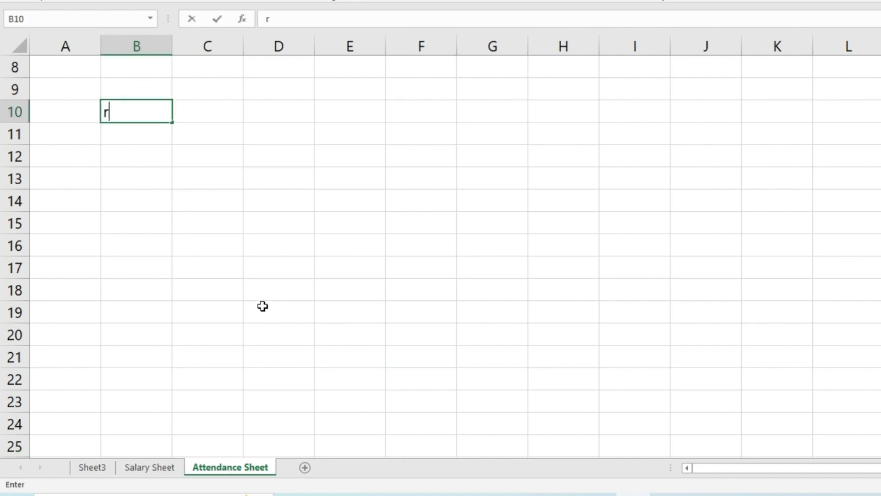
key(Return)
text(mahesh)
key(Return)
text(suresh)
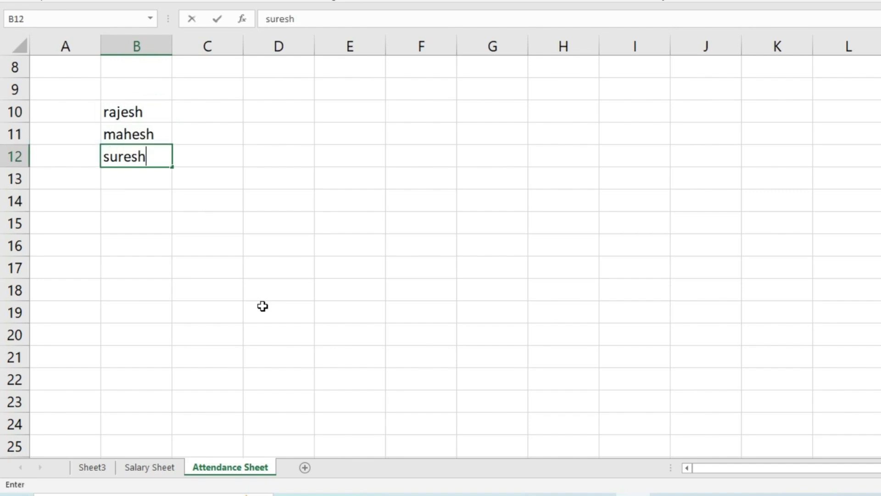
key(Return)
text(nare sh)
key(Return)
text(harsh)
key(Return)
text(nishant)
key(Return)
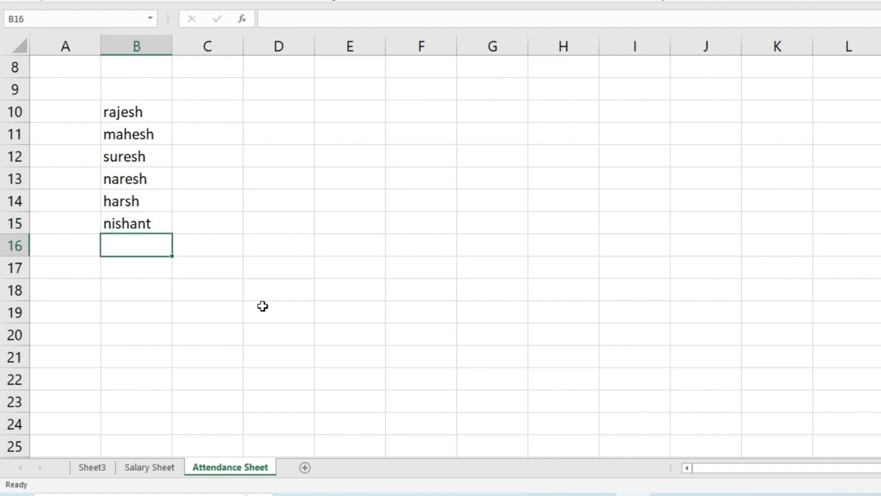
- Create a copy of Attendance Sheet in the same workbook, placed before Sheet3
right_click(222, 466)
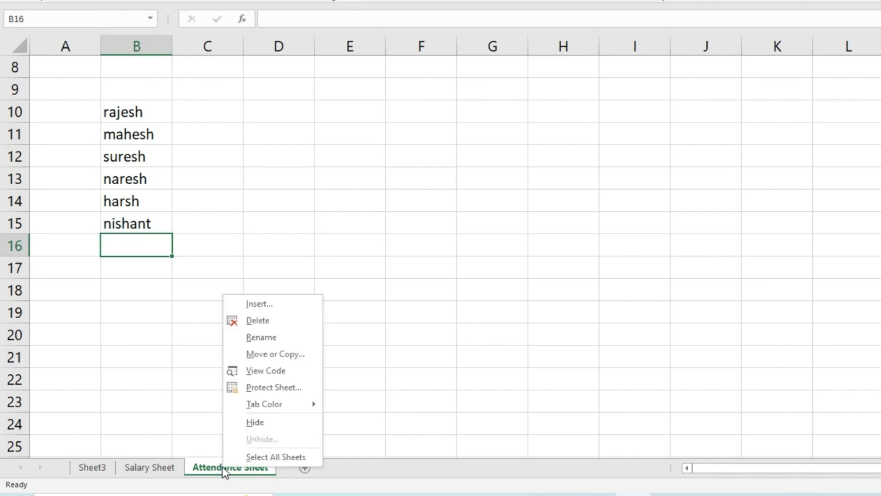
click(261, 354)
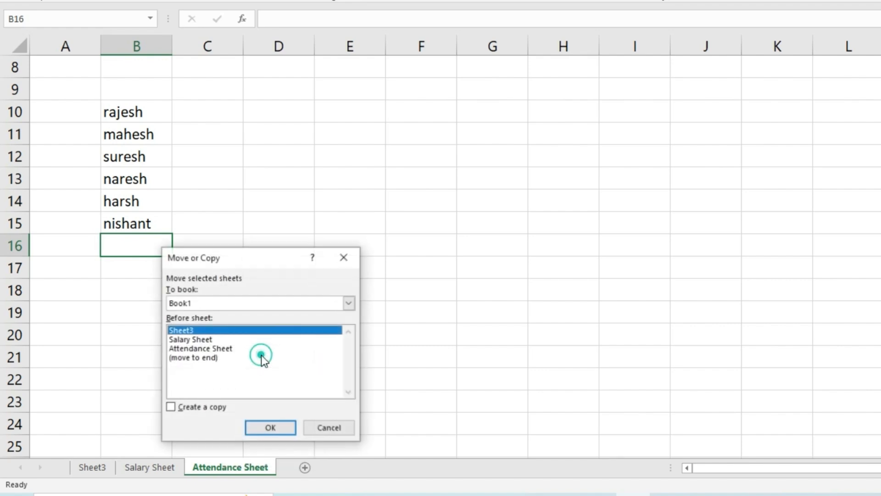
click(182, 404)
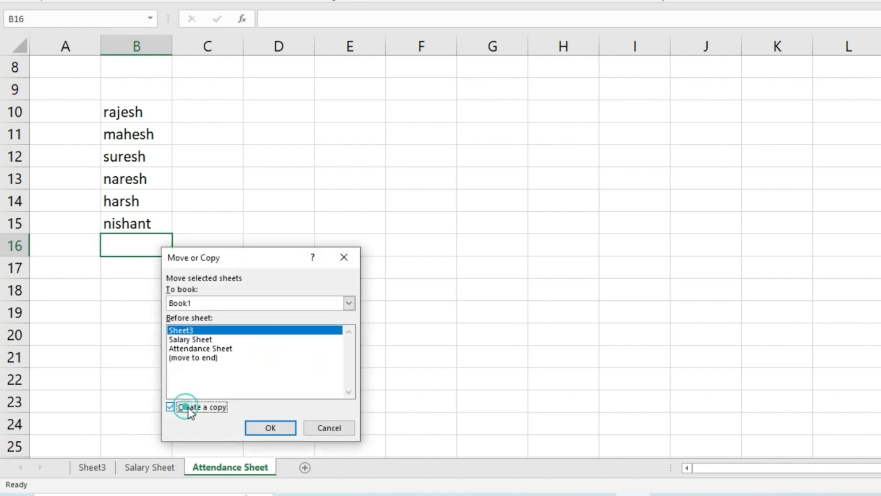
click(271, 427)
click(266, 381)
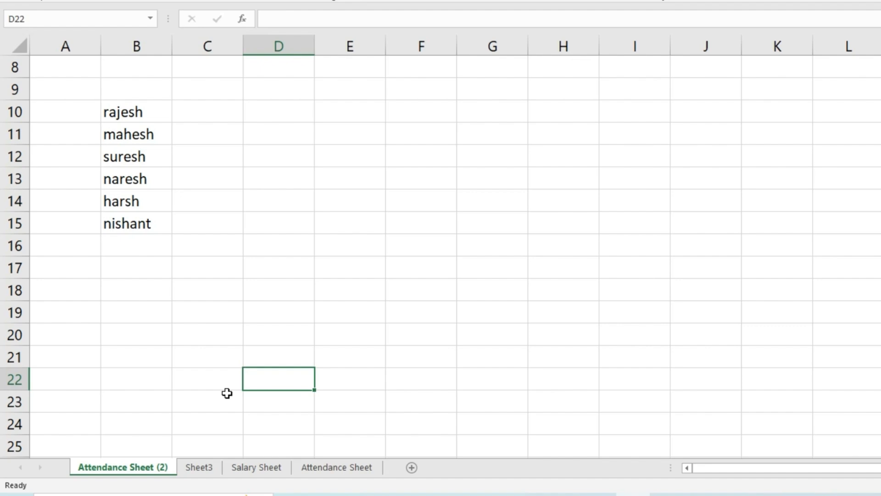
- Color the Attendance Sheet (2) tab dark red and the Salary Sheet tab dark blue
right_click(145, 463)
click(175, 399)
click(250, 447)
click(248, 467)
right_click(250, 469)
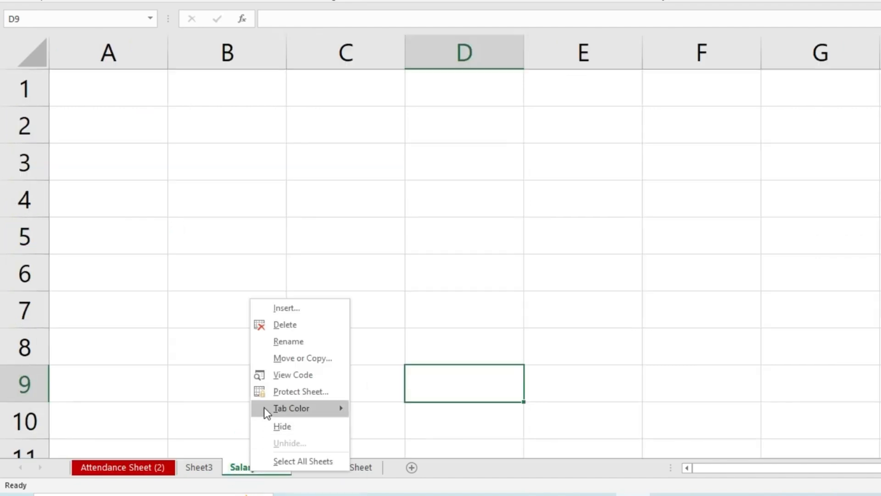
click(287, 408)
click(450, 446)
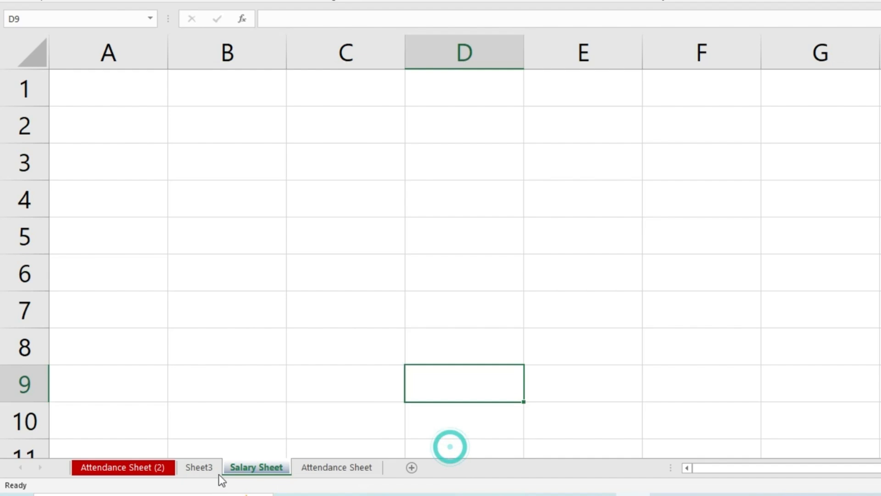
click(192, 471)
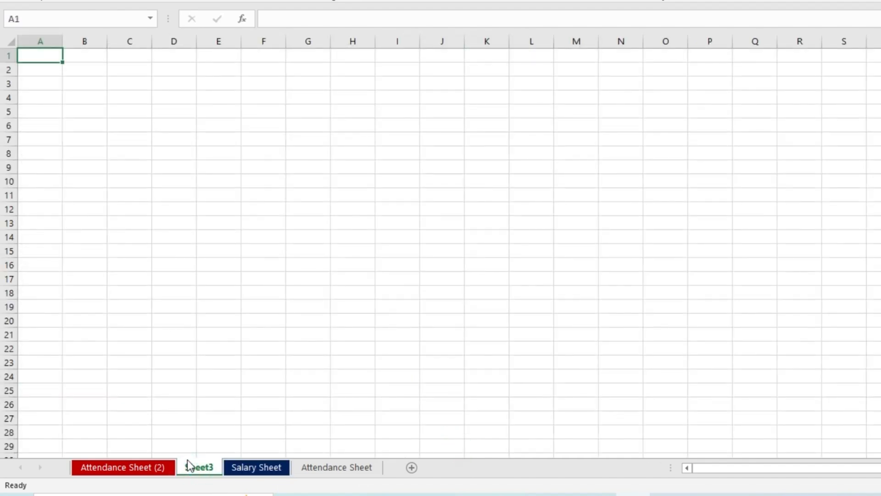
- Hide the Attendance Sheet (2) and Salary Sheet worksheets
click(156, 467)
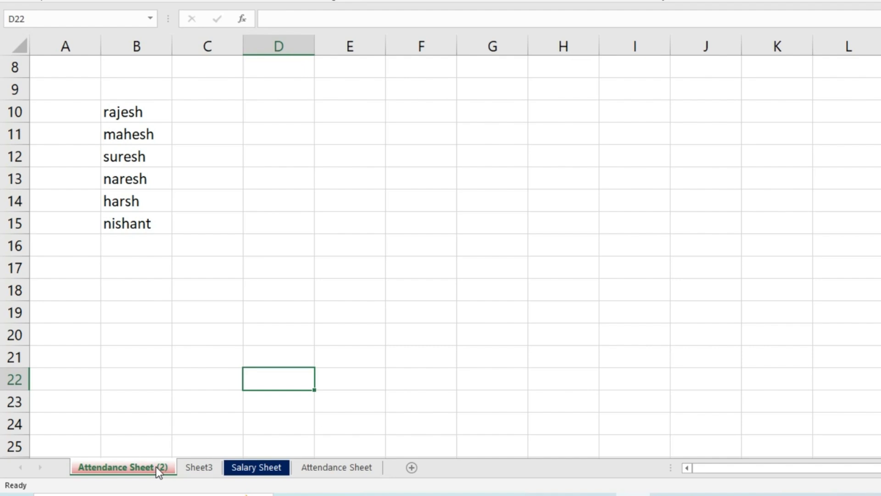
right_click(156, 467)
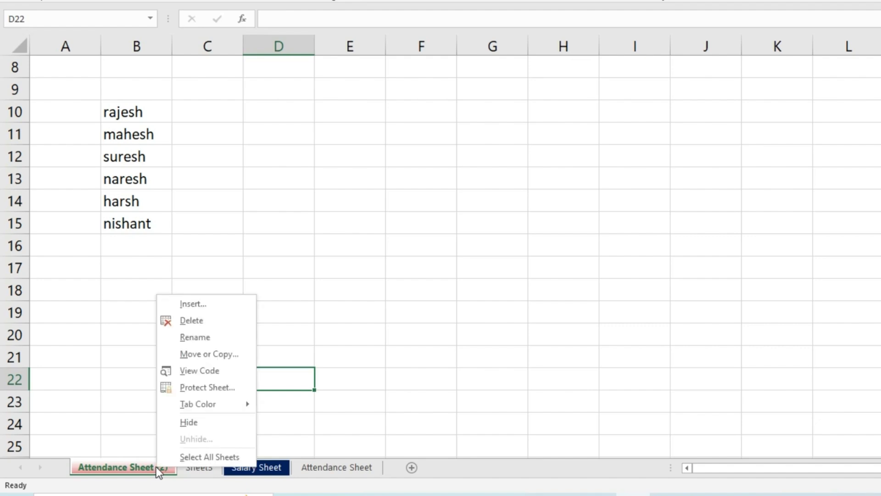
click(192, 422)
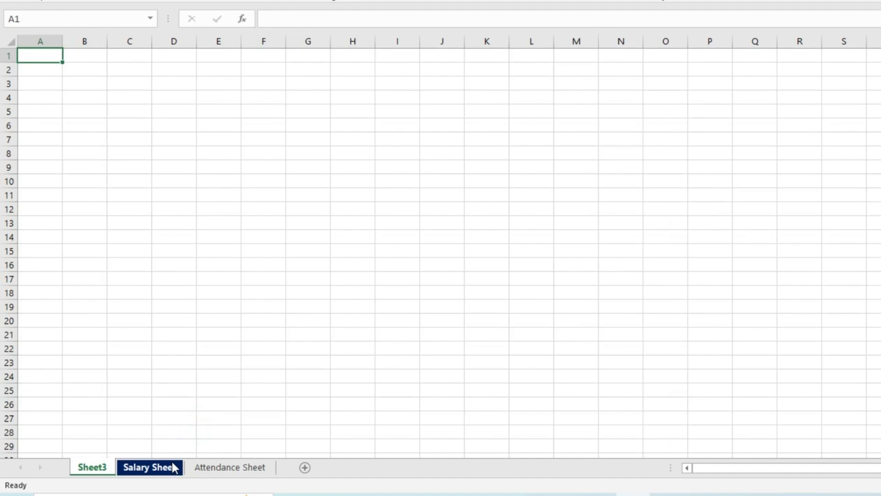
right_click(158, 470)
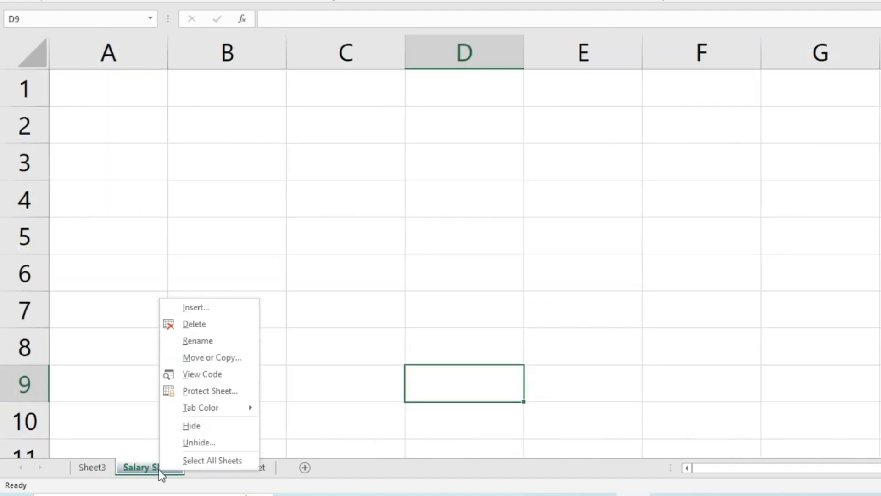
click(180, 432)
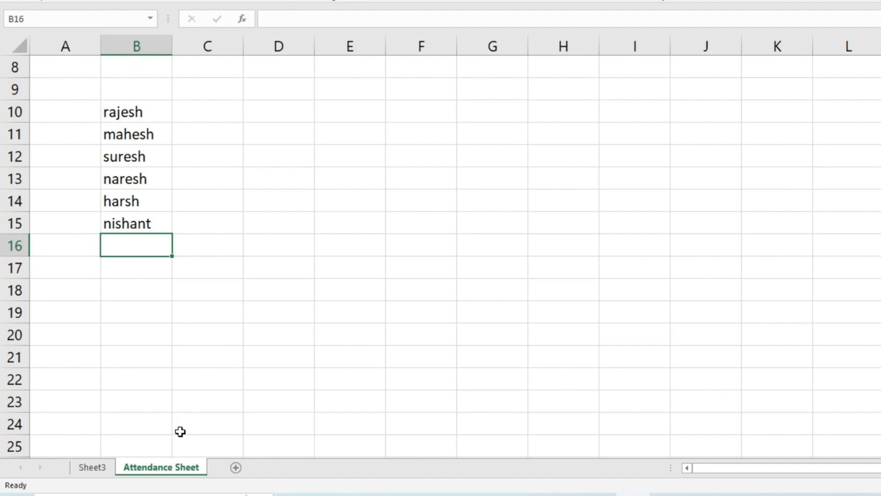
- Unhide Attendance Sheet (2) and Salary Sheet
right_click(147, 469)
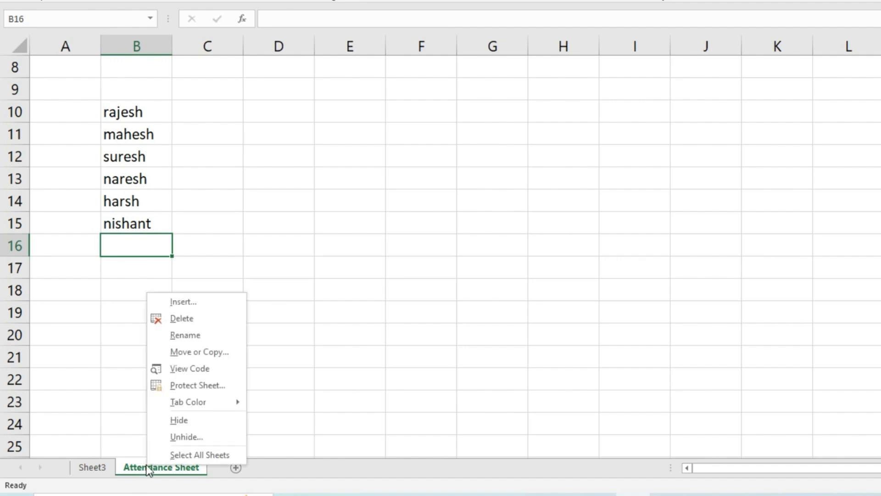
click(181, 437)
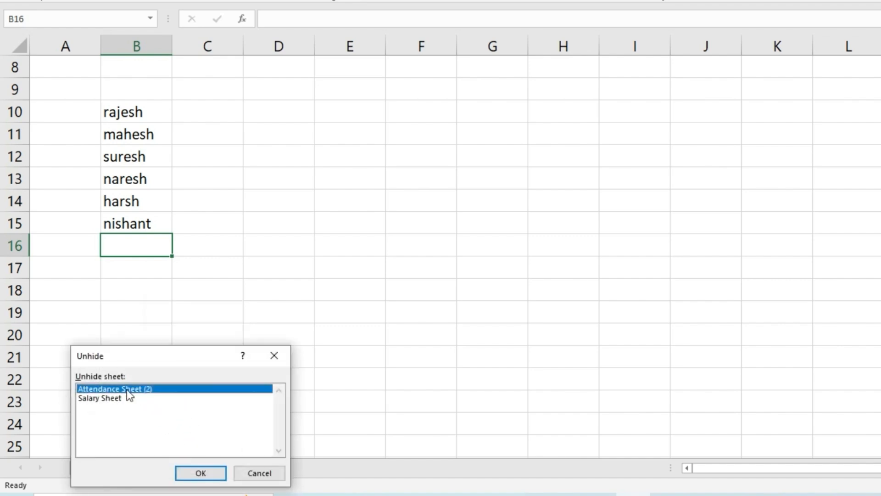
click(200, 473)
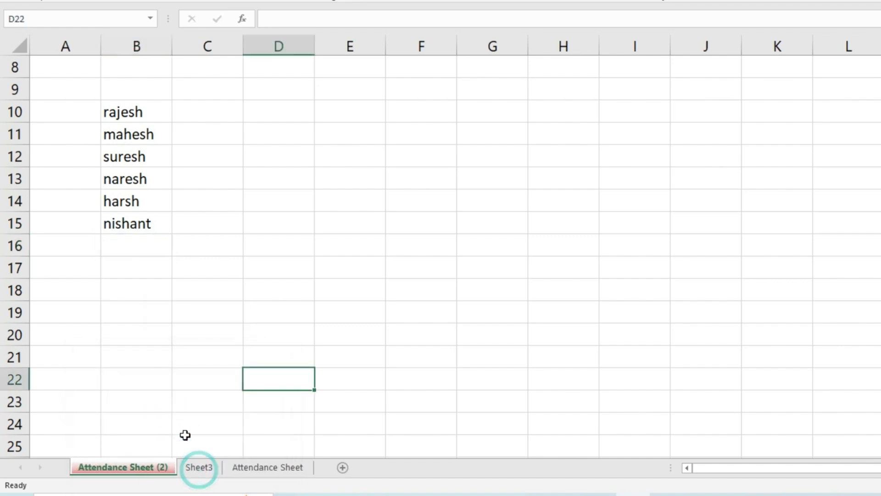
right_click(209, 467)
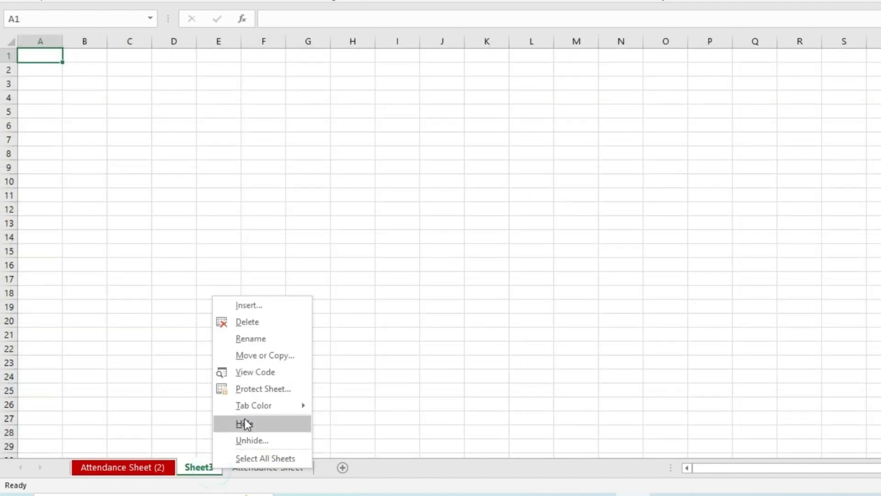
click(254, 440)
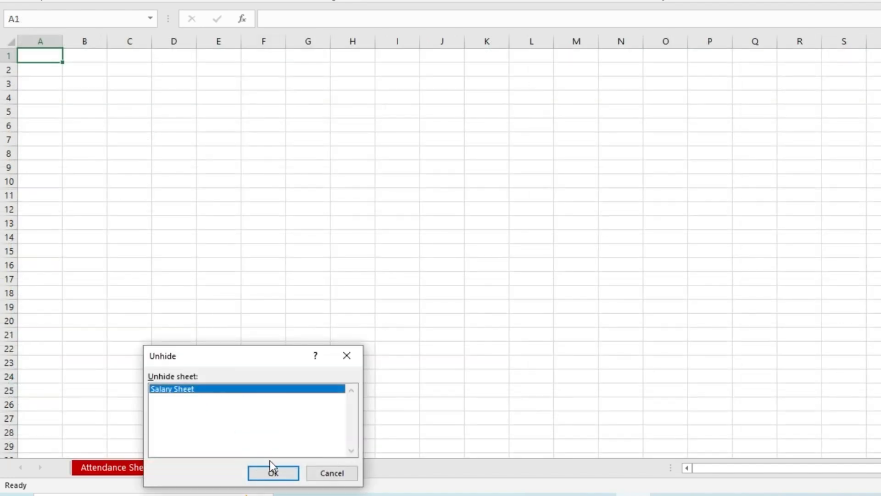
click(289, 475)
- Delete Sheet3 from the workbook
click(208, 467)
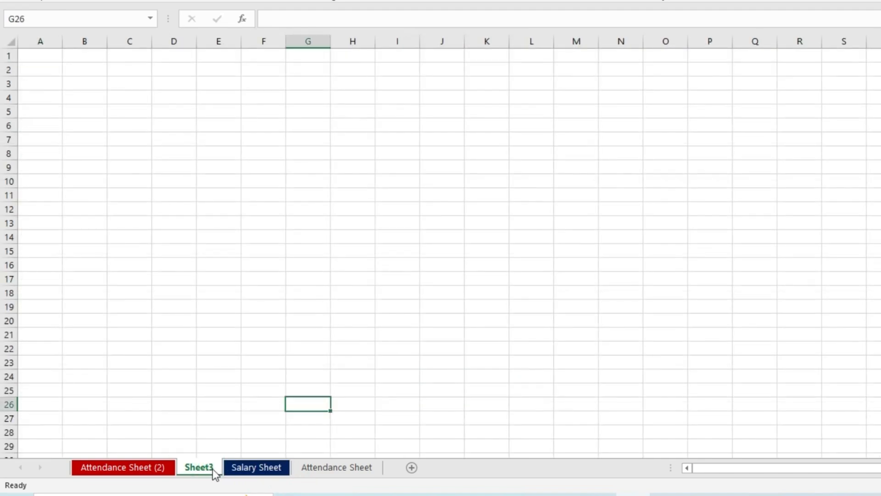
right_click(213, 469)
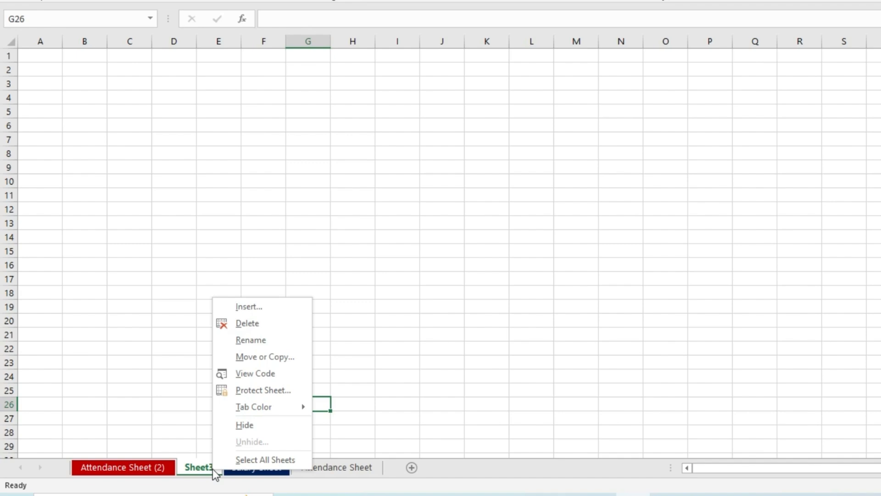
click(246, 326)
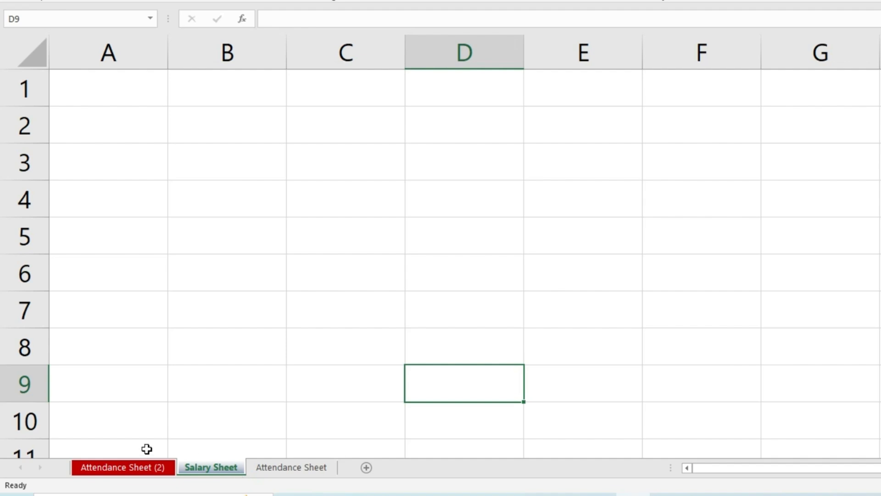
- Examine the rows and columns of Attendance Sheet (2) beyond the visible area, vertically and horizontally
click(133, 467)
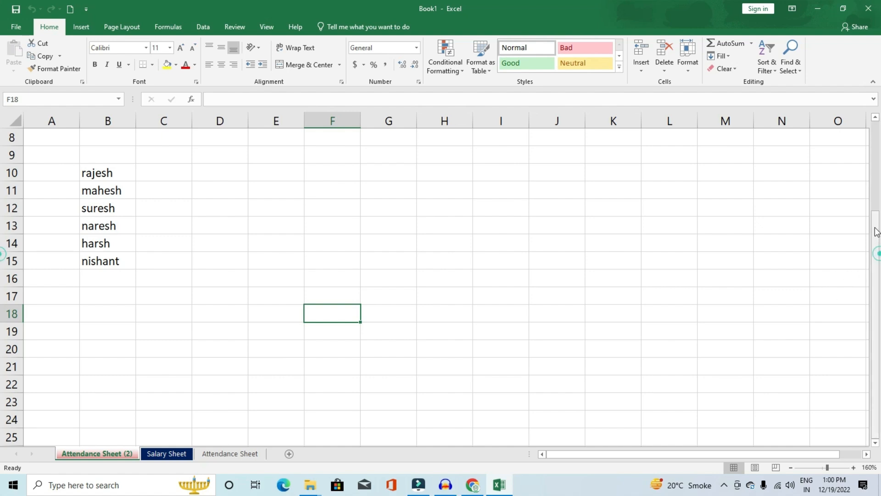
mouse_move(876, 268)
mouse_down()
mouse_move(876, 238)
mouse_move(872, 266)
mouse_up()
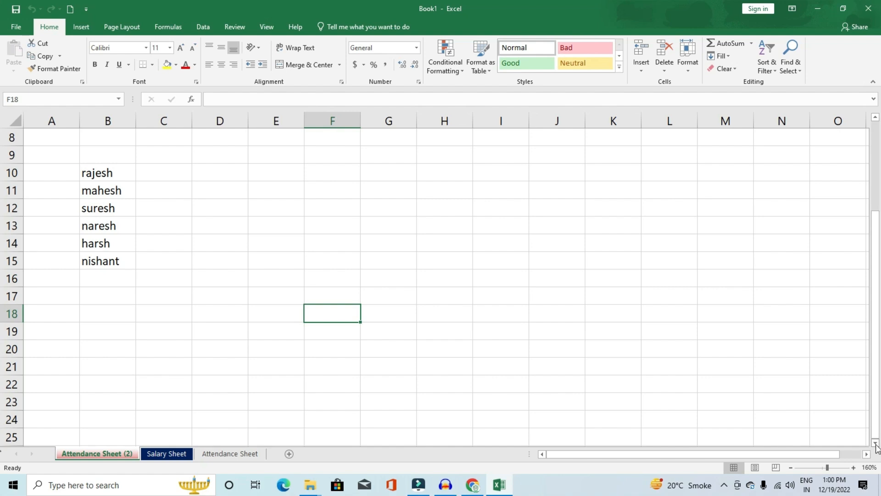
click(876, 442)
scroll(877, 444, down, 8)
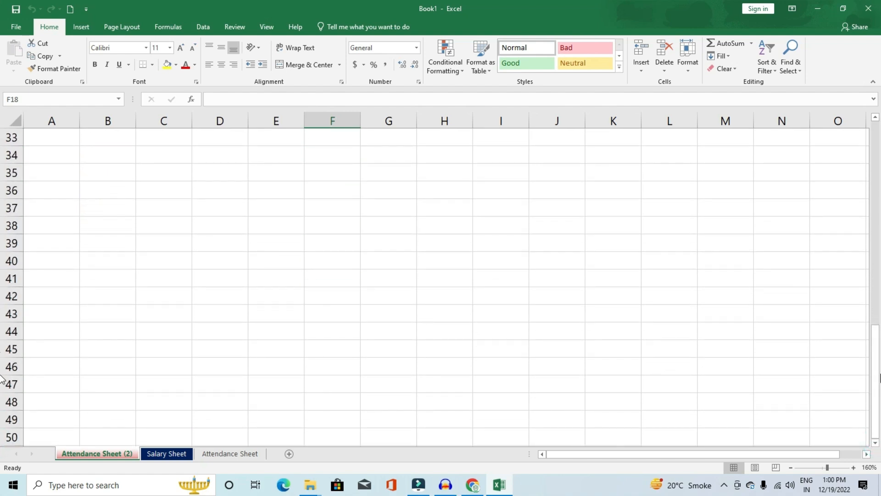
drag(876, 367, 875, 342)
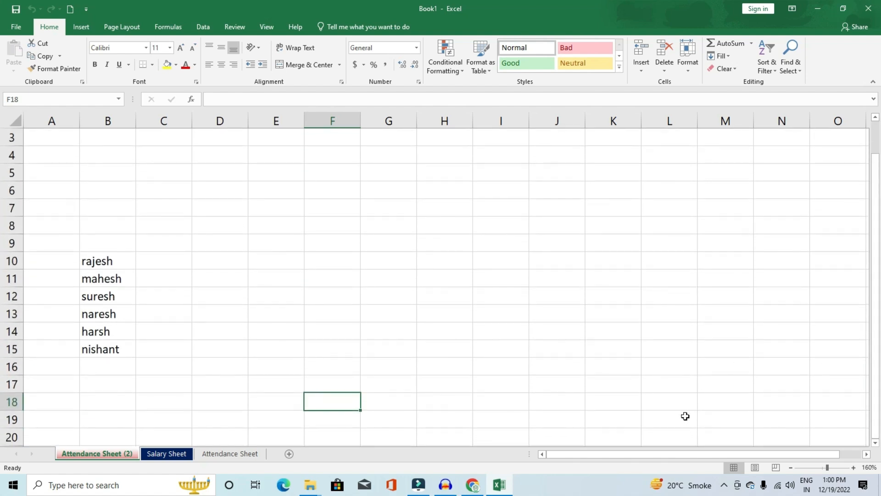
mouse_move(638, 453)
mouse_down()
mouse_move(747, 454)
mouse_move(640, 456)
mouse_up()
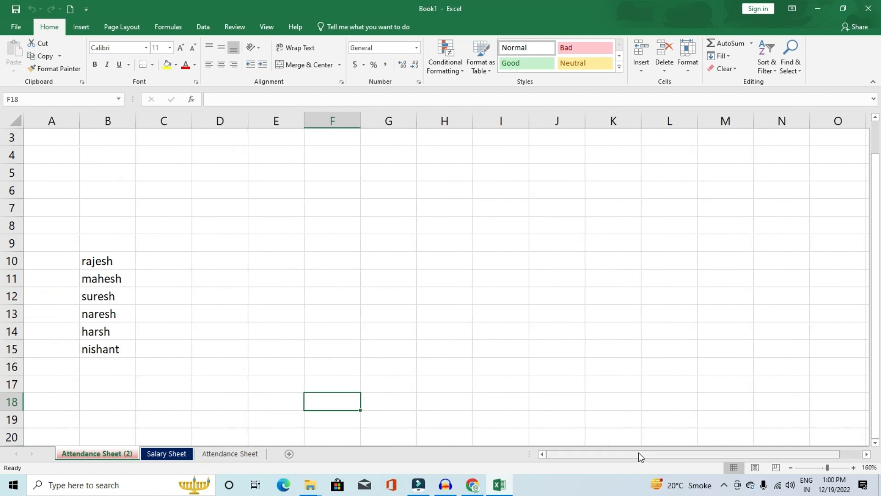
click(866, 455)
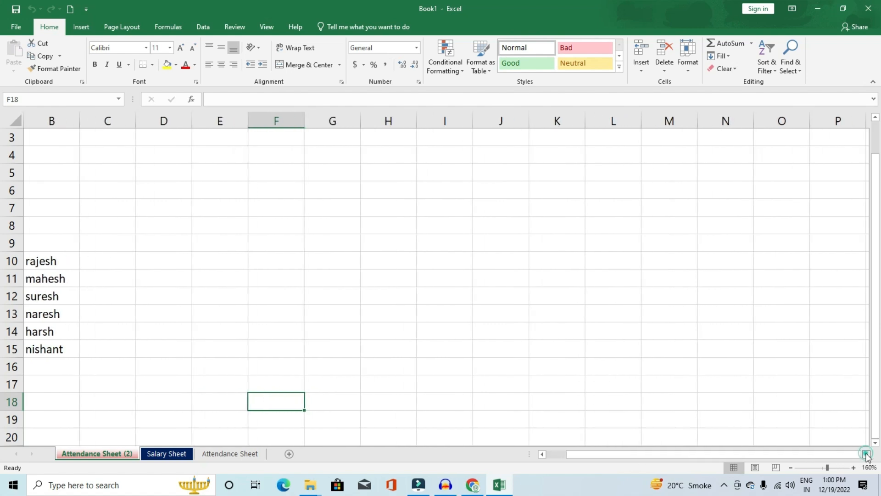
drag(771, 455, 586, 457)
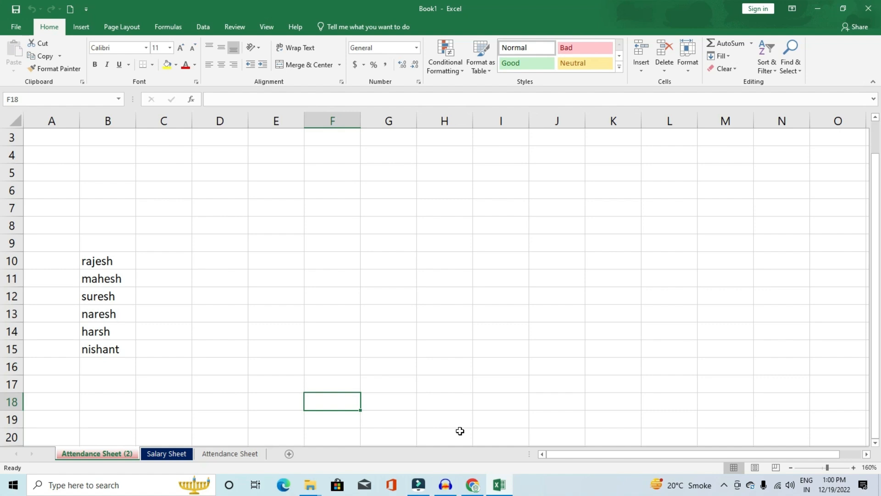
- Examine Attendance Sheet (2) in Page Layout view at 55% zoom and select the first page's top row, A1:I1
click(752, 468)
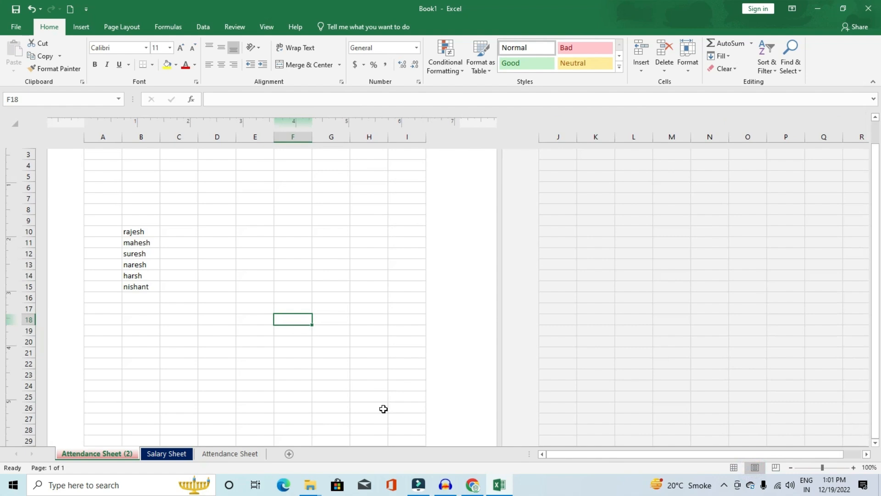
ctrl+scroll(519, 331, down, 3)
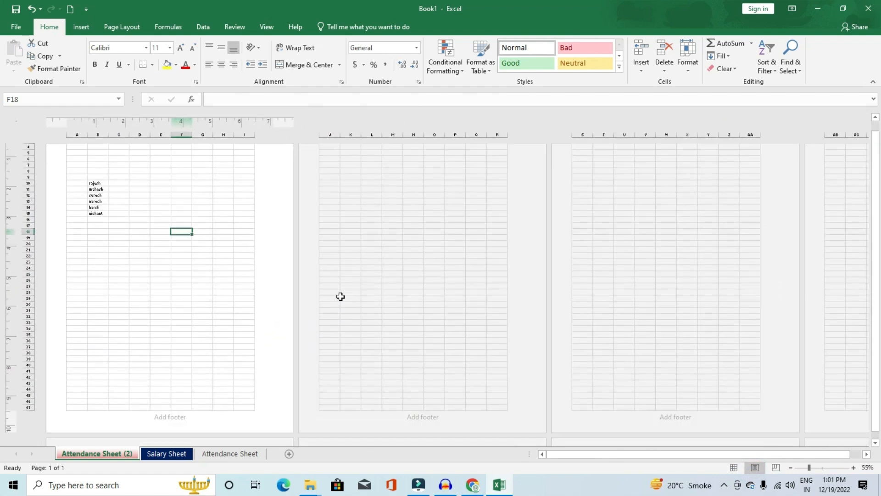
scroll(340, 296, up, 3)
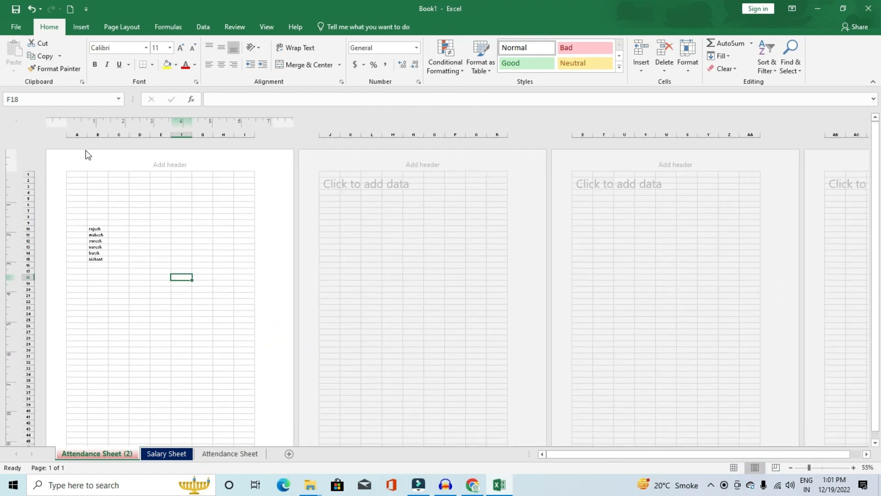
scroll(403, 218, down, 3)
scroll(354, 169, up, 3)
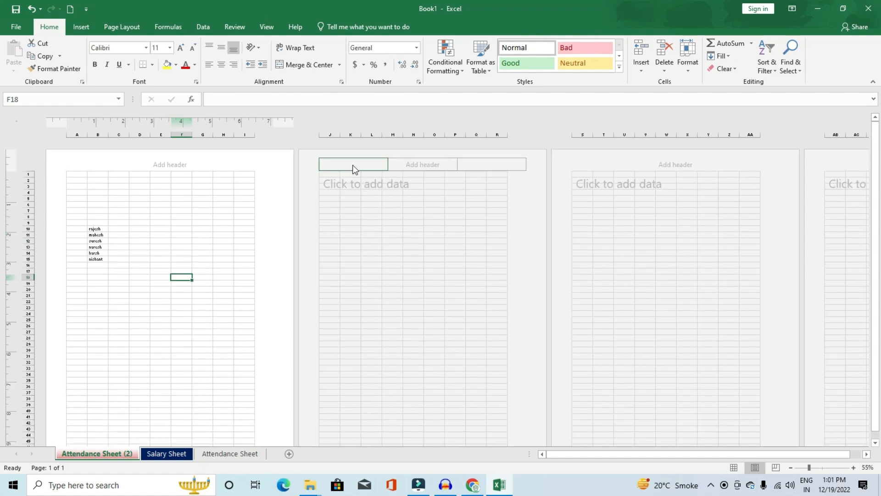
click(239, 173)
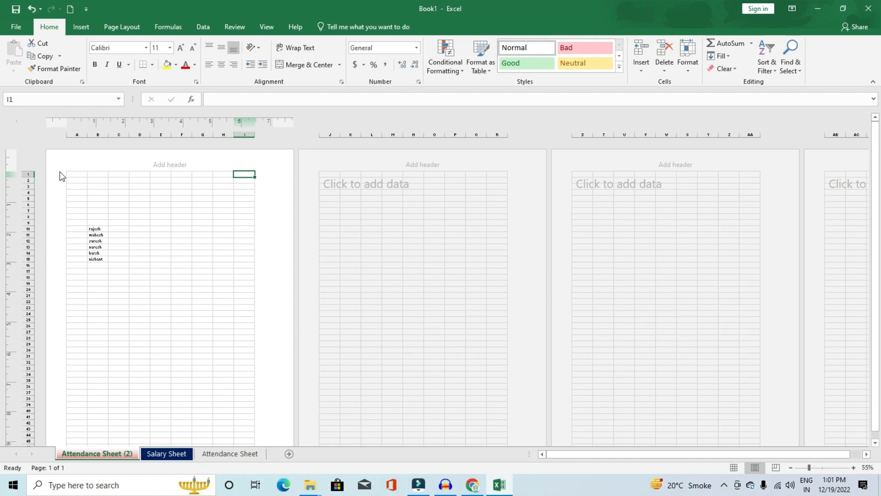
drag(77, 173, 243, 174)
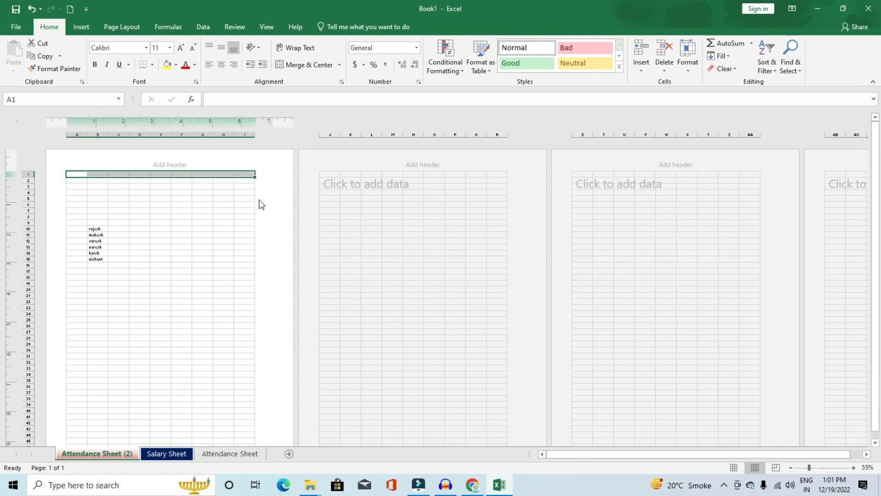
- Return Attendance Sheet (2) to Normal view and zoom out to 55% to examine the page break lines
click(734, 467)
click(379, 341)
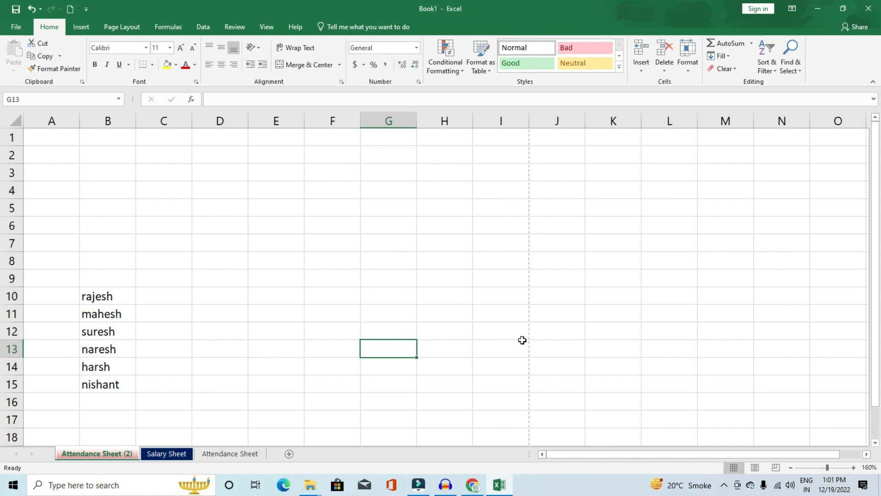
scroll(522, 340, down, 7)
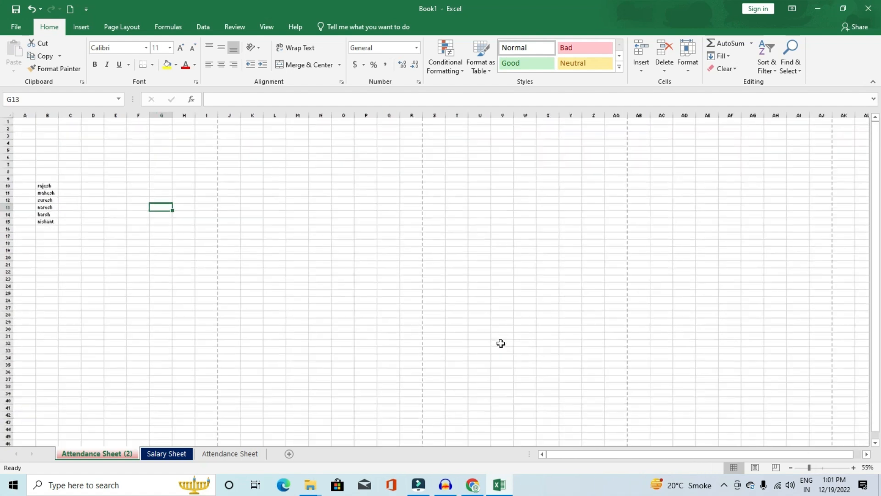
- Select the block of cells within the first page's break lines and zoom the sheet in to 160%
click(22, 120)
drag(22, 121, 181, 400)
click(388, 289)
ctrl+scroll(137, 315, up, 7)
drag(700, 458, 546, 458)
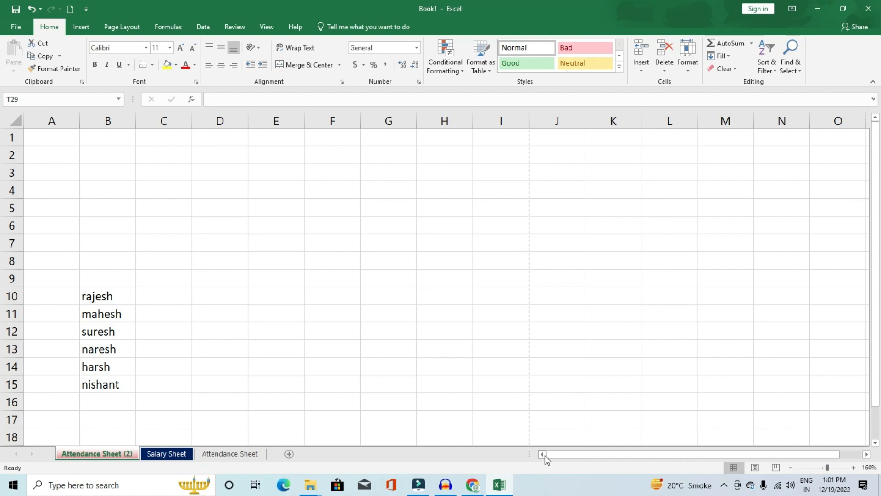
- Examine Attendance Sheet (2) at zoom levels from 85% to 295%, including the area around cell B19
mouse_move(830, 468)
mouse_down()
mouse_move(845, 470)
mouse_move(818, 472)
mouse_up()
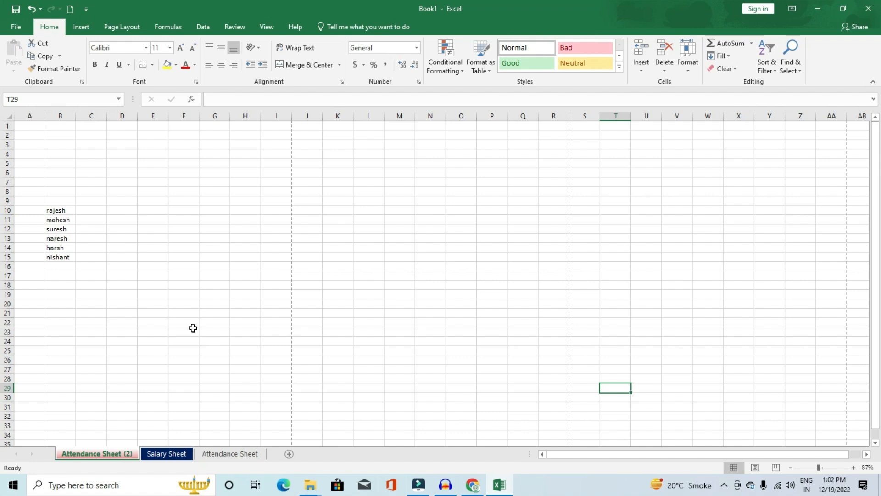
scroll(210, 327, up, 7)
scroll(210, 326, down, 7)
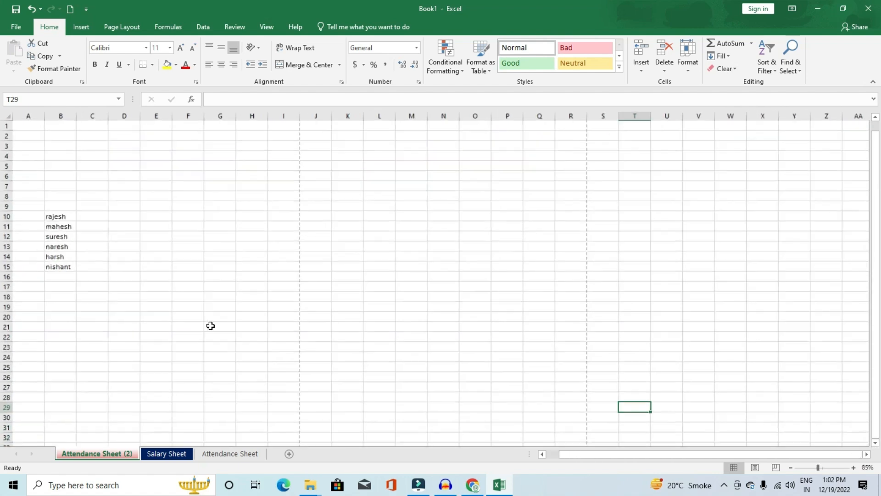
click(635, 459)
scroll(155, 277, up, 14)
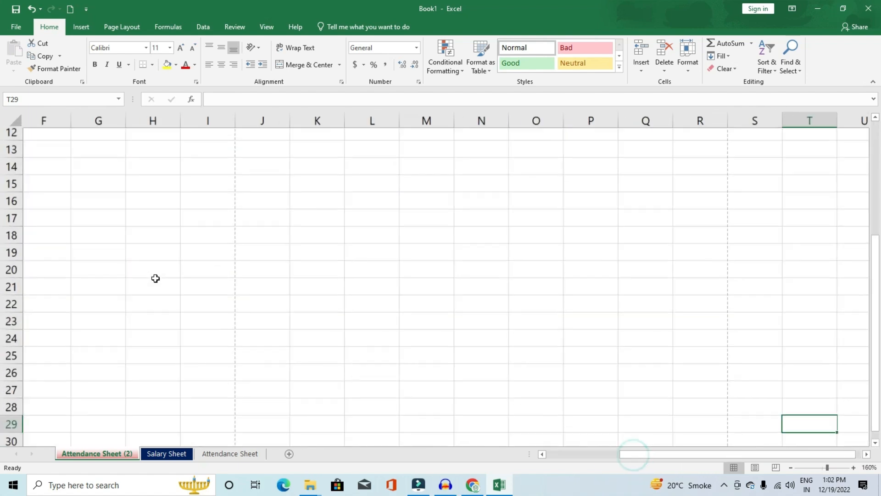
scroll(155, 278, down, 8)
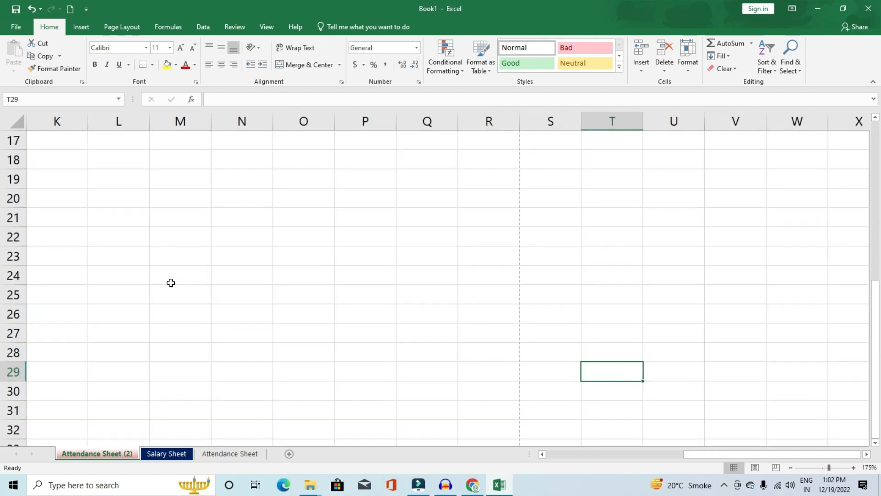
scroll(171, 281, up, 8)
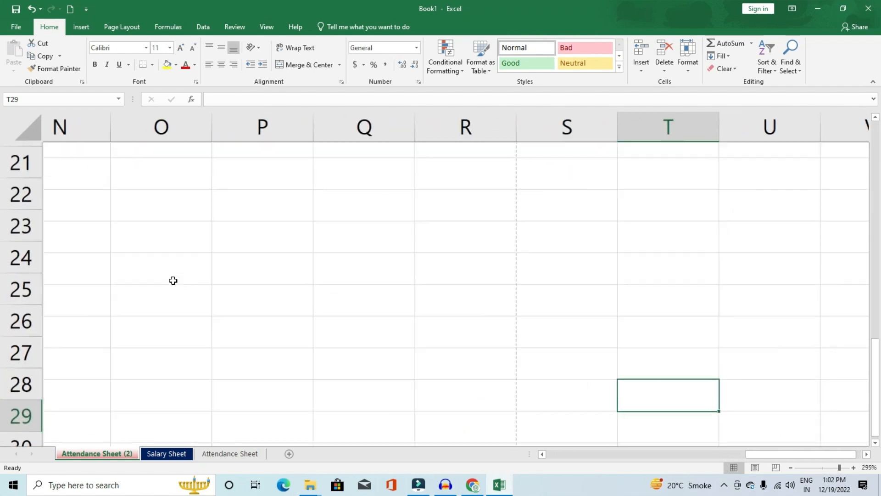
scroll(173, 280, down, 6)
drag(744, 454, 743, 454)
click(128, 143)
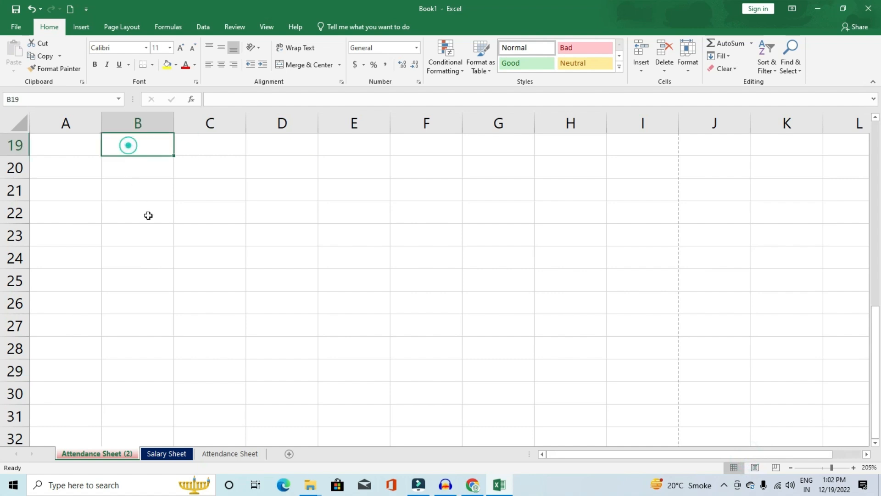
scroll(147, 214, up, 6)
scroll(151, 223, down, 5)
- Enter the column headings S.no, Name, English, Hindi and Math in cells A1:E1
key(ctrl+Home)
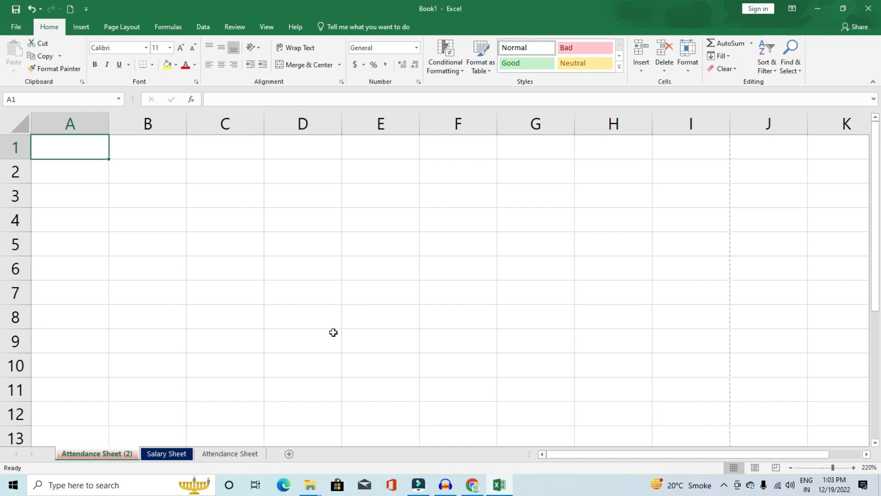
text(S.no)
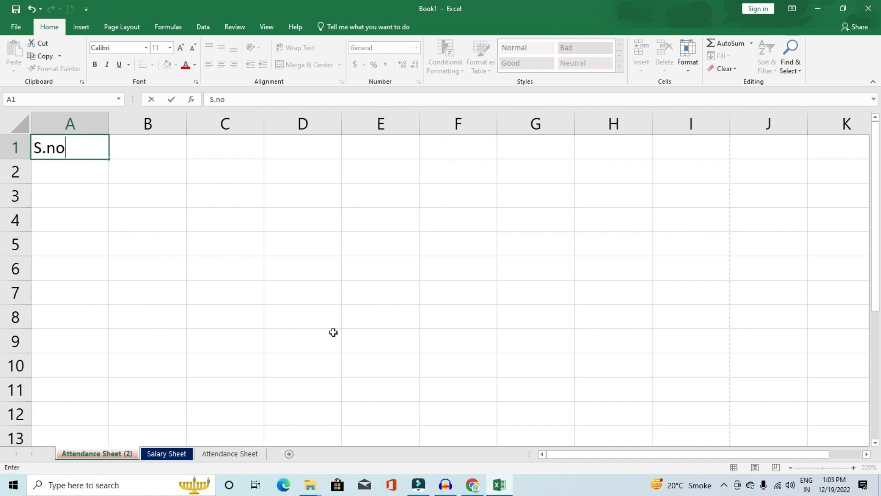
key(Tab)
text(Name)
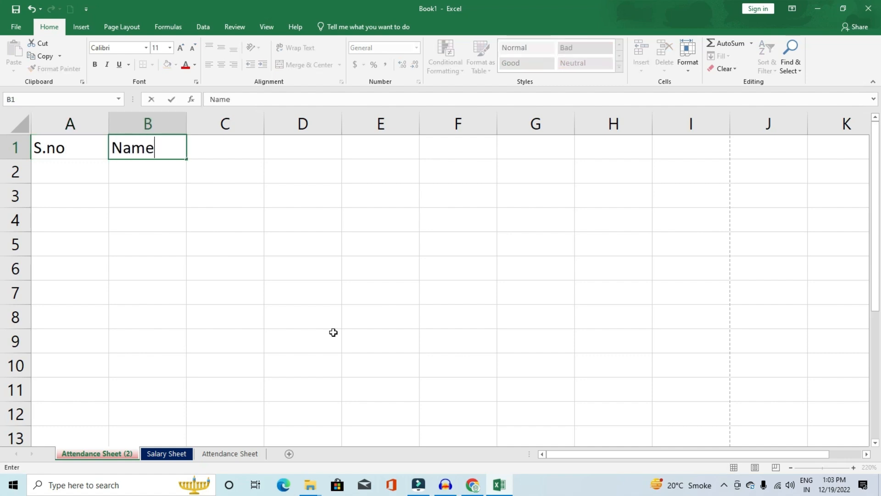
key(Tab)
text(English)
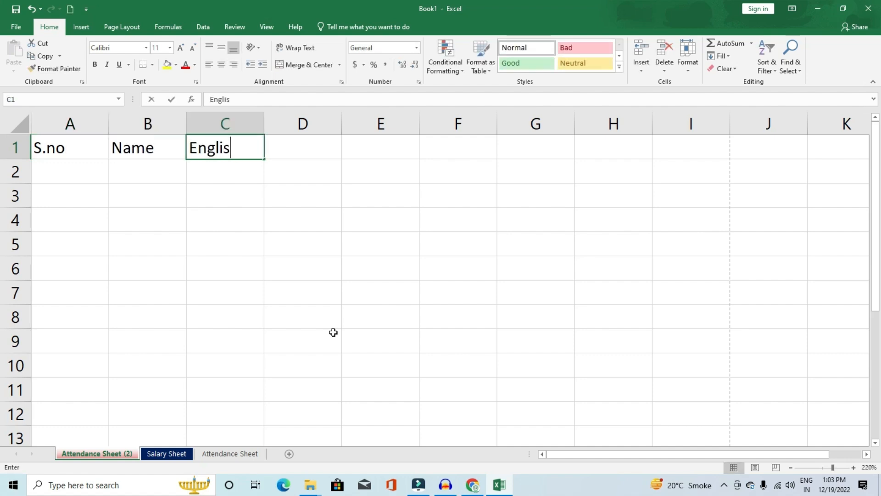
key(Tab)
text(Hindi)
key(Tab)
text(Math)
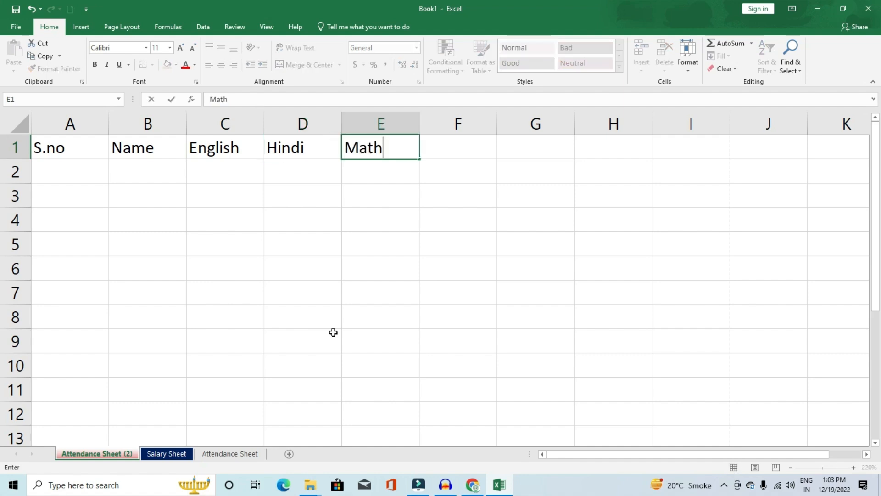
key(Return)
- Enter the serial numbers 1, 2 and 3 in cells A2:A4
text(1)
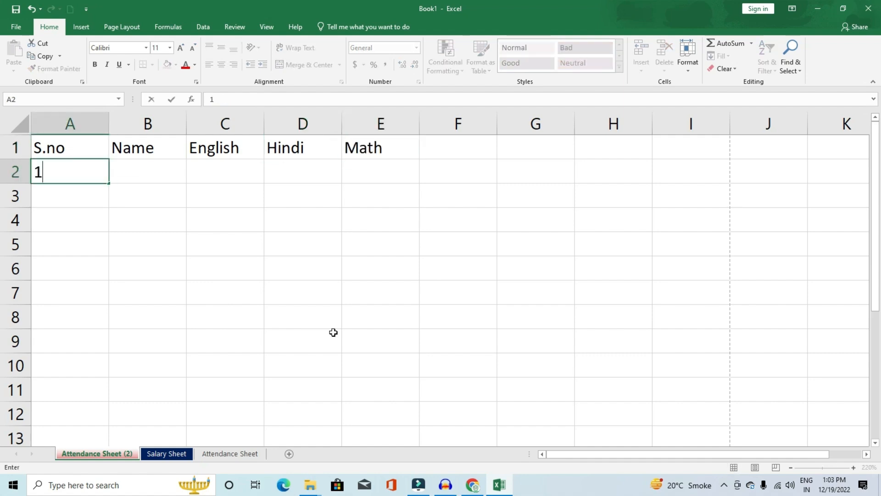
key(Return)
text(2)
key(Return)
text(3)
key(Return)
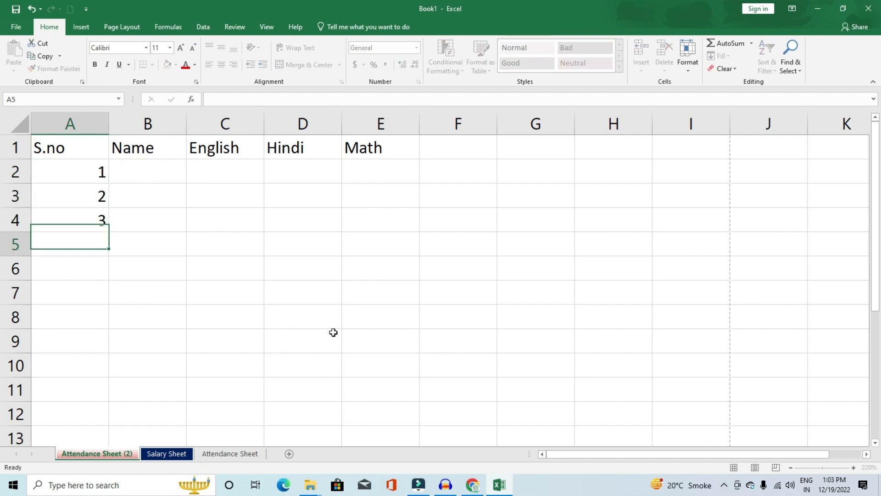
- Enter the first five students' names in cells B2:B6 of the Name column
click(164, 169)
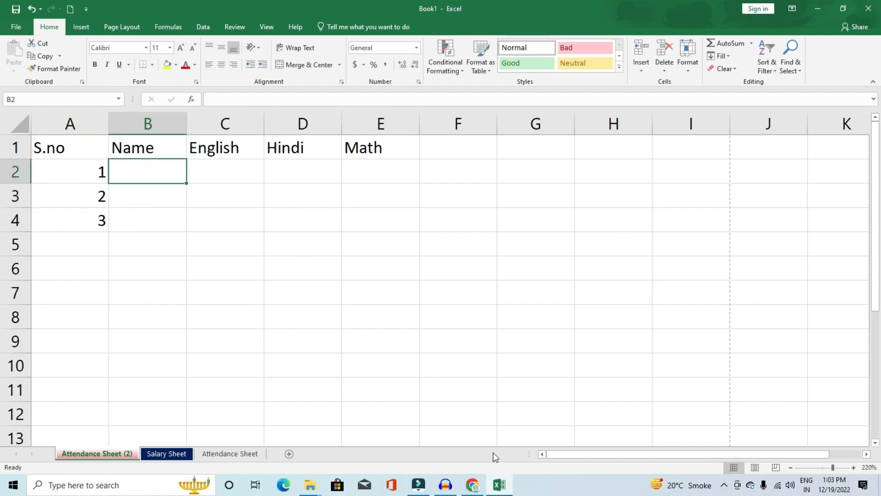
text(Rajesh)
key(Return)
text(Mahesh)
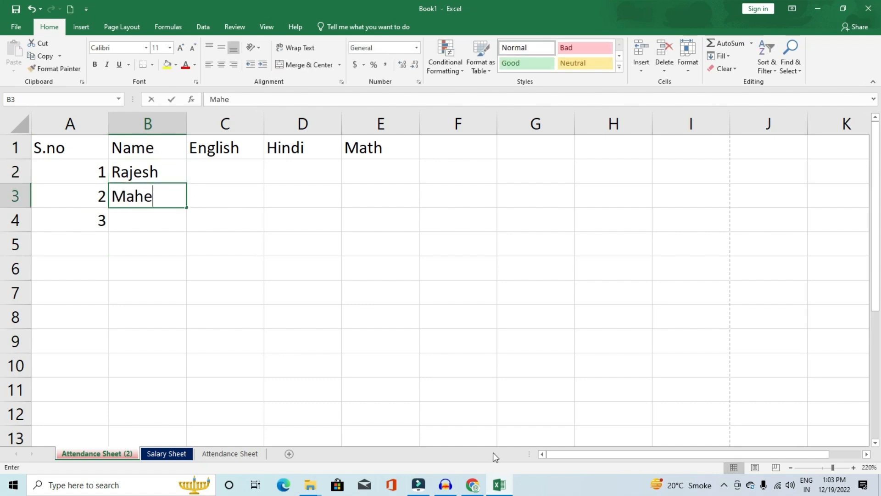
key(Return)
text(Suresh)
key(Return)
text(a)
key(BackSpace)
text(Naresh)
key(Return)
text(Harsh)
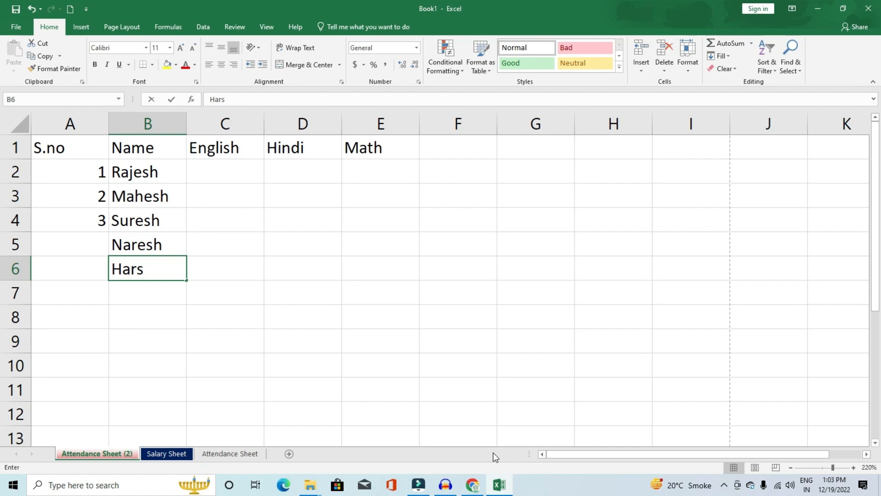
key(Return)
- Enter five more students' names in cells B7:B11 of the Name column
text(Nishant)
key(Return)
text(Brj)
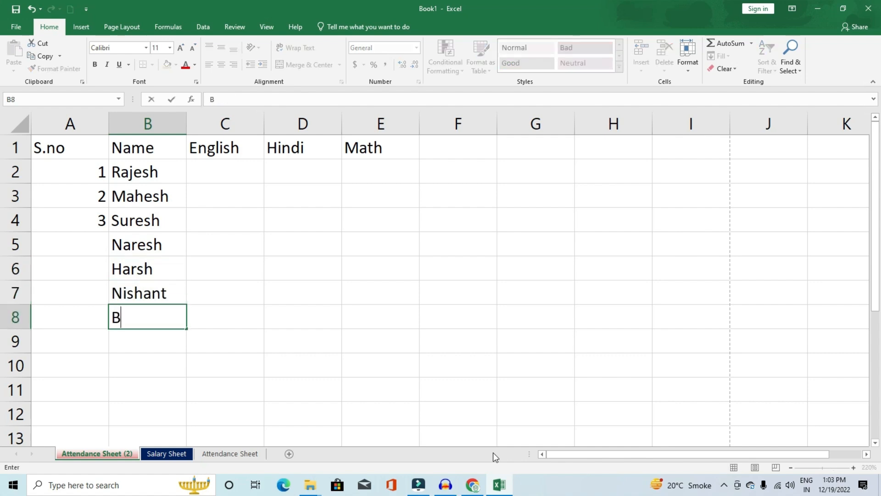
key(BackSpace)
text(ijesh)
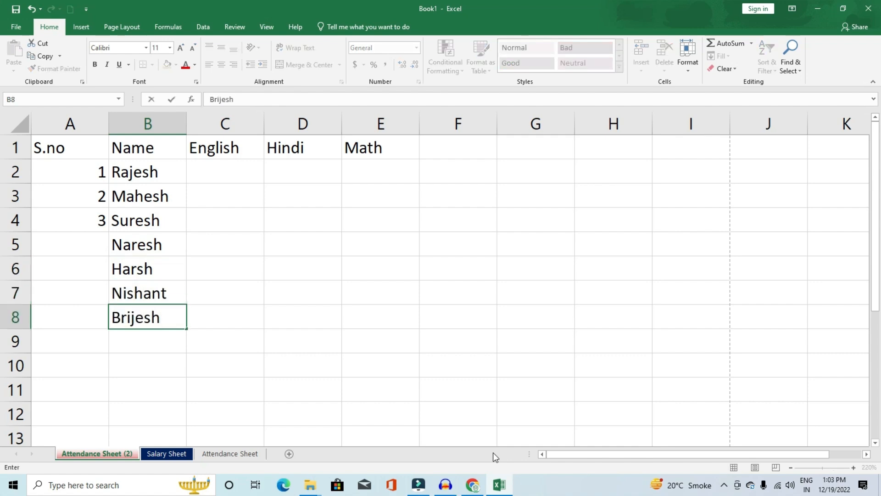
key(Return)
text(Kapil)
key(ctrl+Return)
key(Return)
text(Jai)
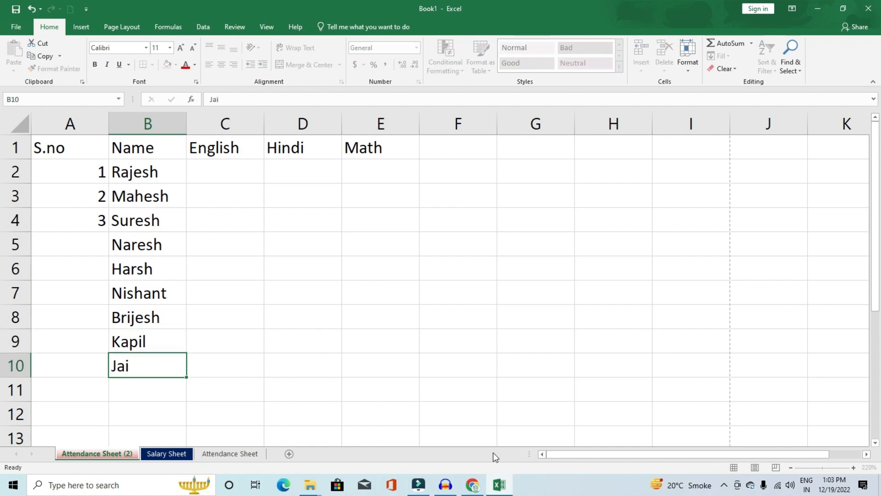
key(Return)
key(BackSpace)
text(Punit)
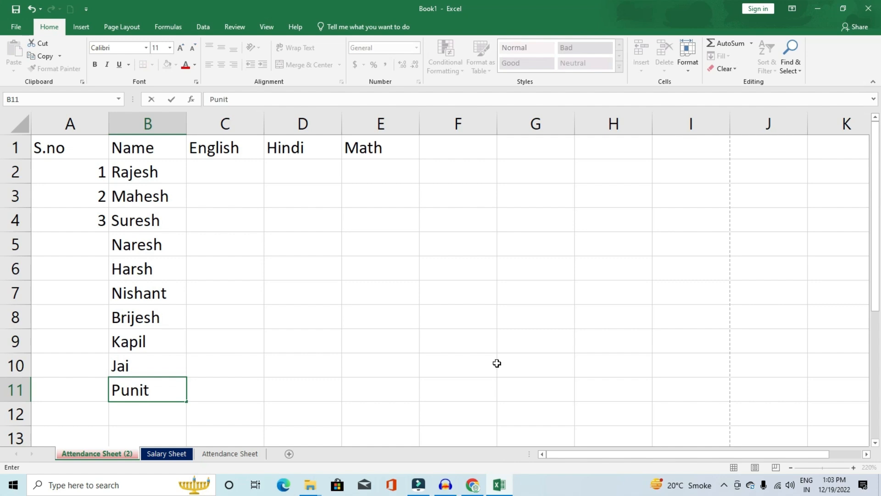
- Enter the first student's marks in row 2: English 45, Hindi 65 and Math 85
double_click(213, 173)
text(45)
key(Tab)
text(65)
key(Tab)
text(85)
key(Return)
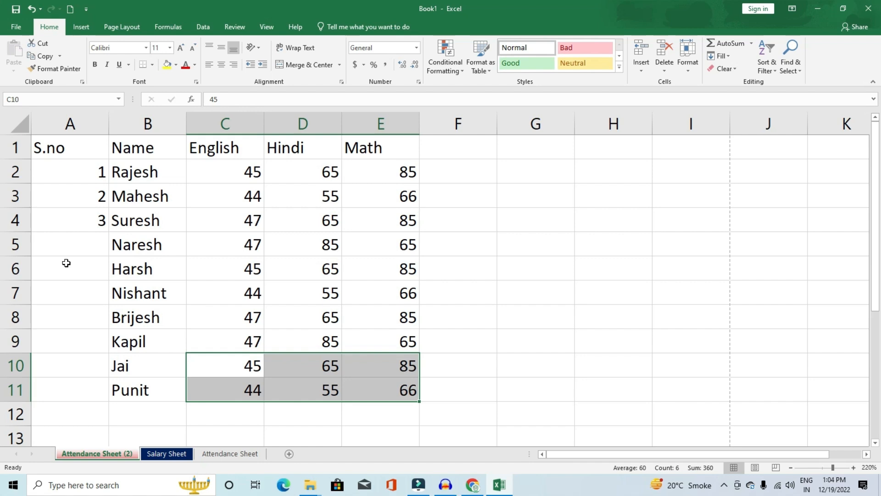
- Clear the serial number in A4 and fill the series 1, 2 from A2:A3 down to A11
double_click(61, 174)
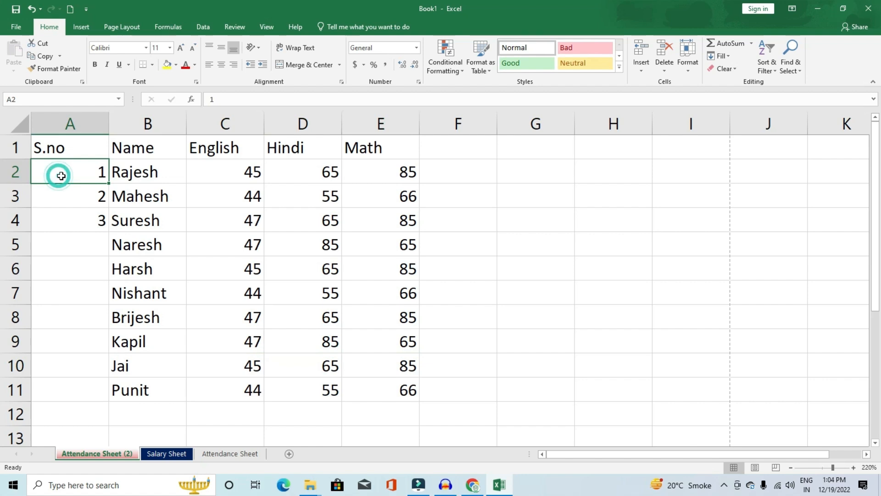
key(Return)
text(2)
key(Return)
key(Delete)
key(Down)
key(Down)
key(Down)
drag(76, 175, 79, 193)
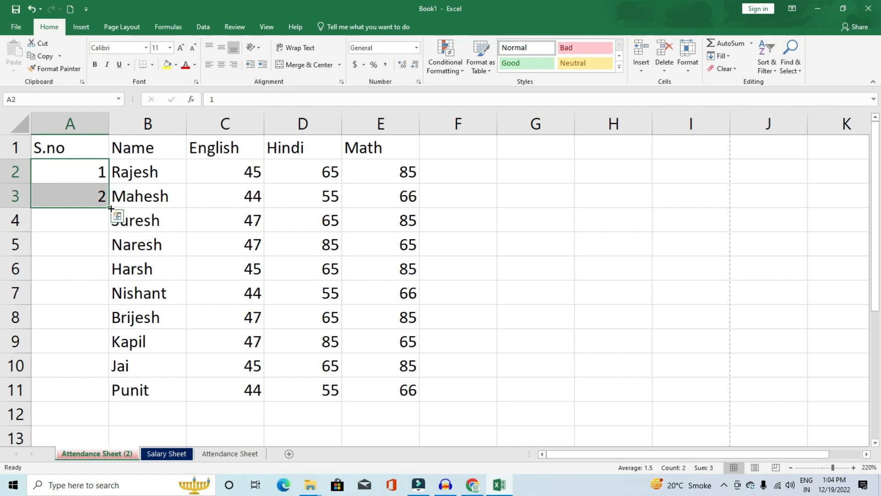
drag(111, 209, 107, 392)
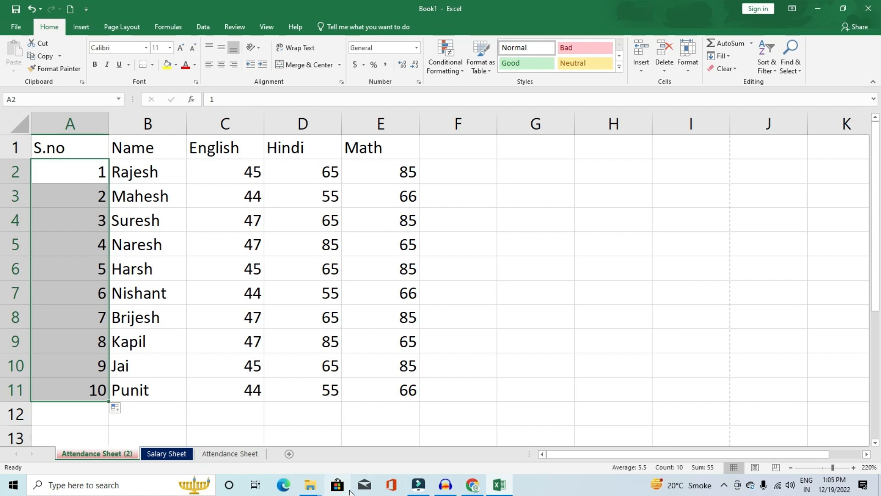
- Replace the serial numbers in A2:A11 with a filled series starting with ES0102 and ES0103
drag(75, 172, 55, 391)
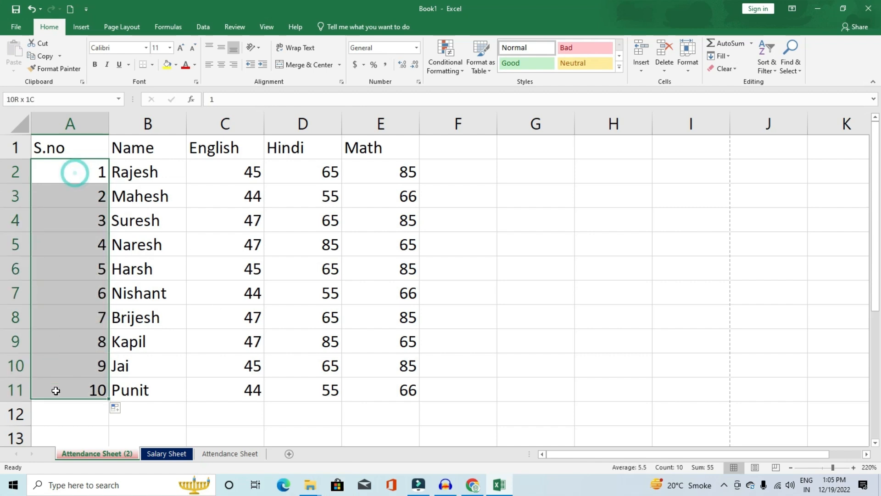
key(Delete)
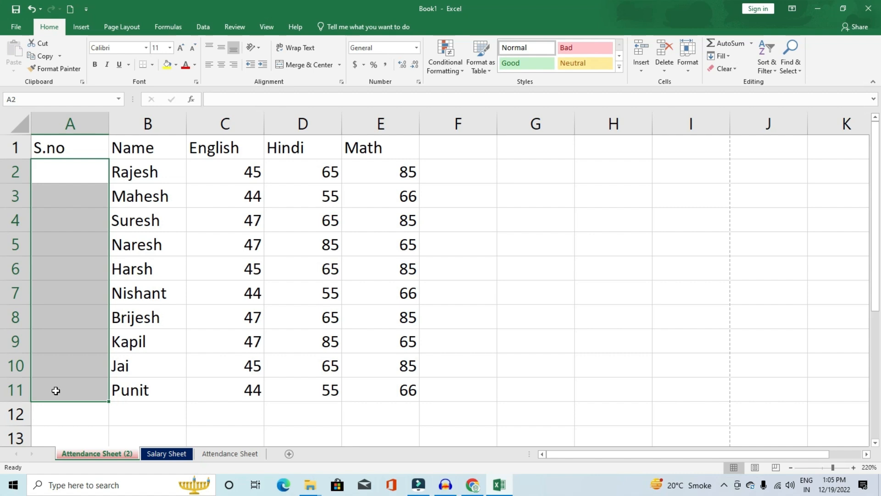
text(ES0102)
key(Return)
click(223, 264)
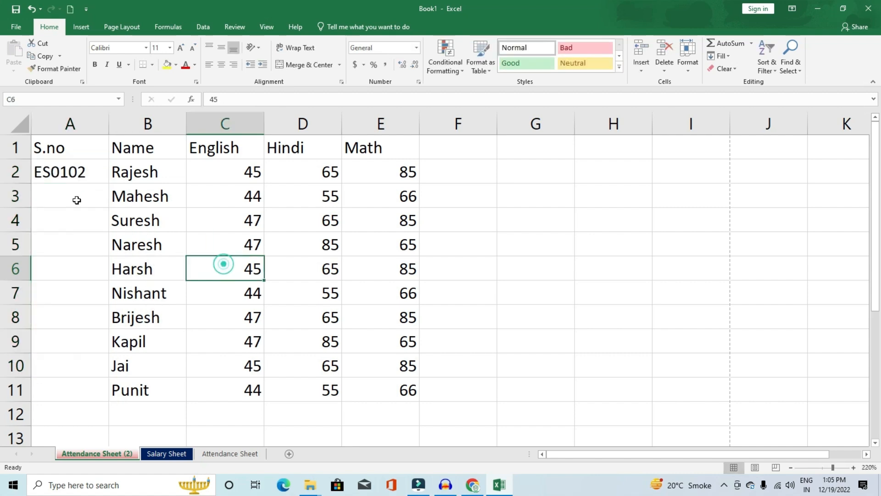
click(57, 180)
click(65, 194)
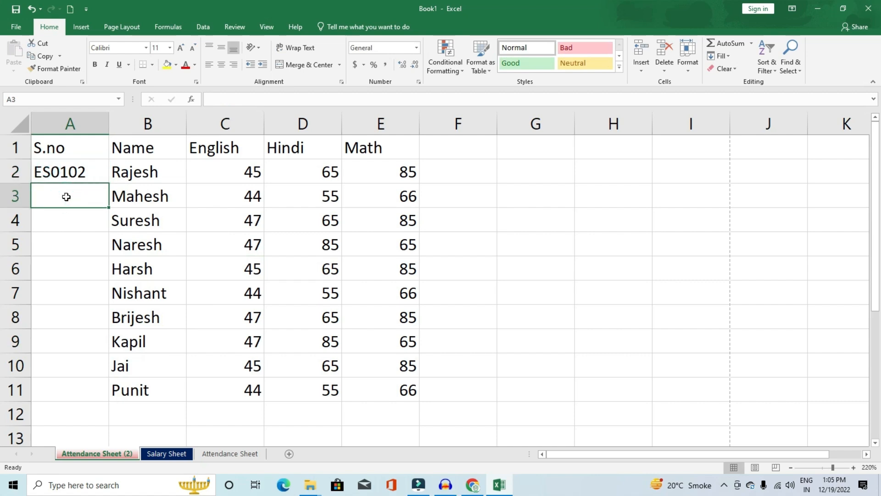
text(ES)
text(03)
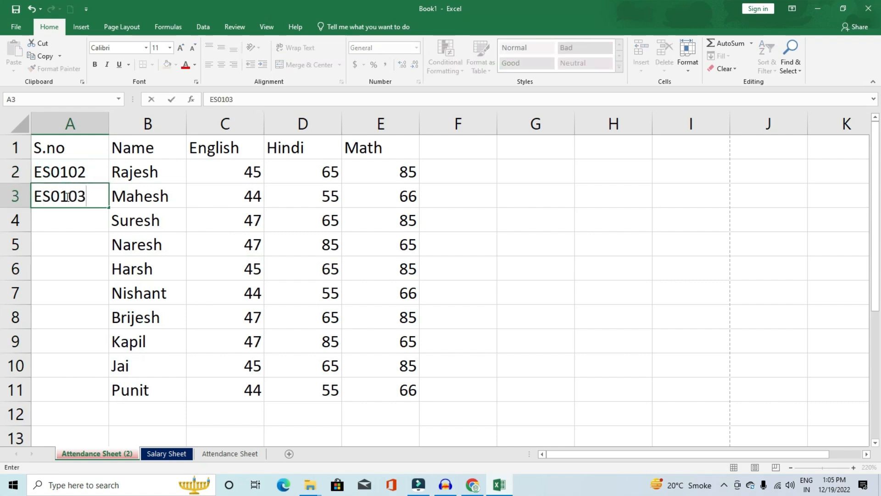
key(Return)
drag(79, 171, 112, 390)
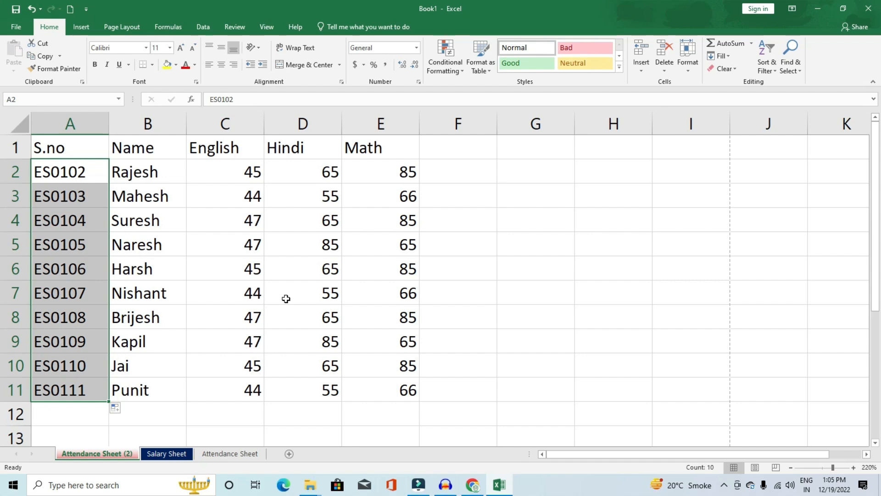
- Enter the heading Total in cell F1, beside the Math column
click(461, 151)
text(tT)
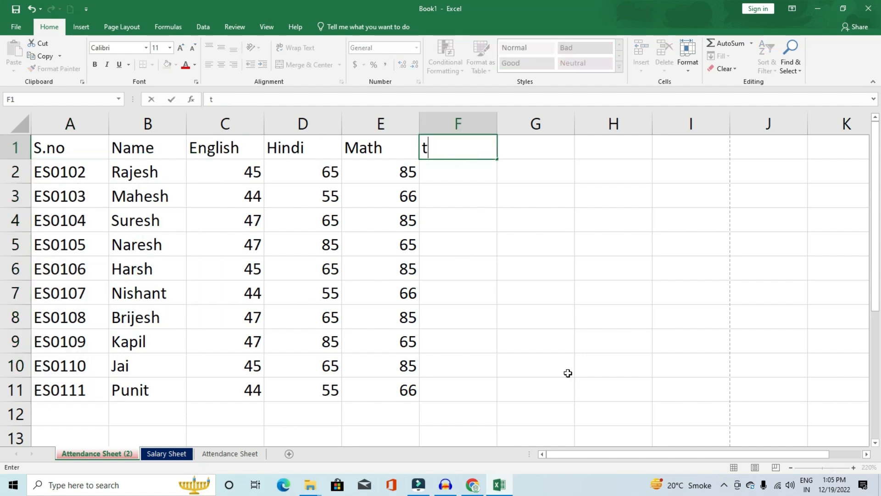
key(BackSpace)
key(BackSpace)
text(t)
key(BackSpace)
text(Total)
key(Return)
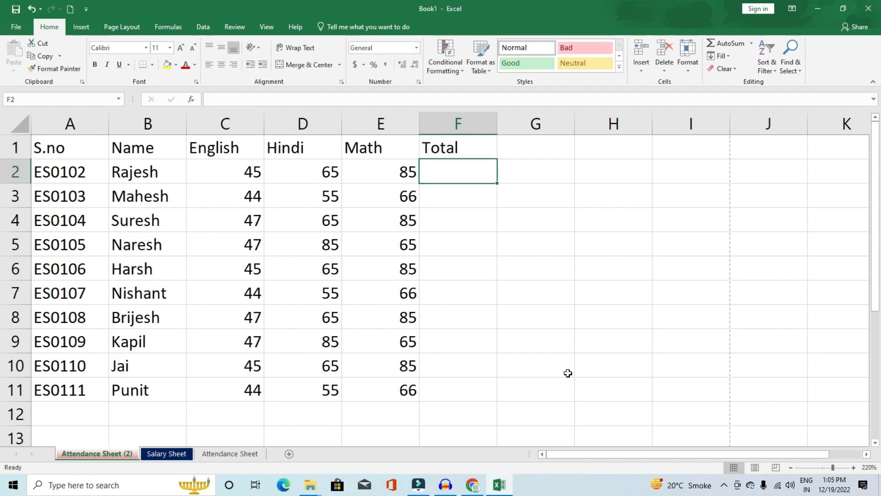
- Enter the formula =C2+D2+E2 in F2 to total the first student's marks, and check the cells it references
text(=)
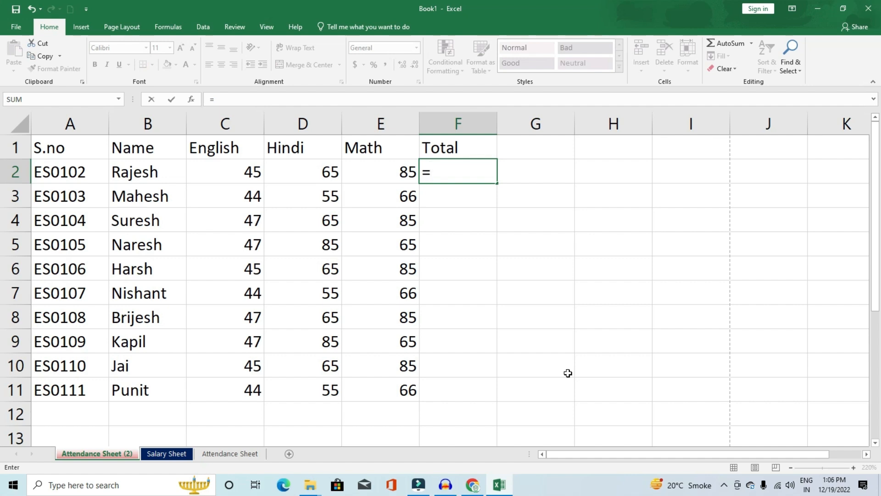
click(212, 174)
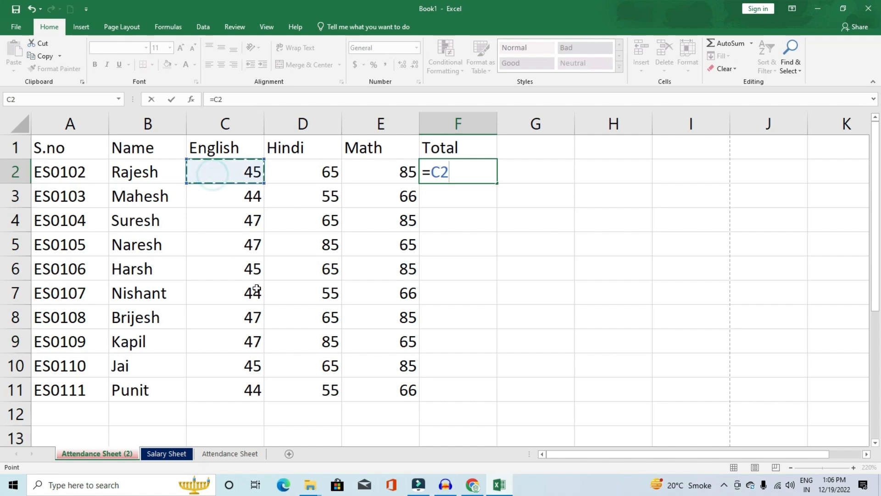
text(+)
click(293, 174)
text(+)
click(349, 171)
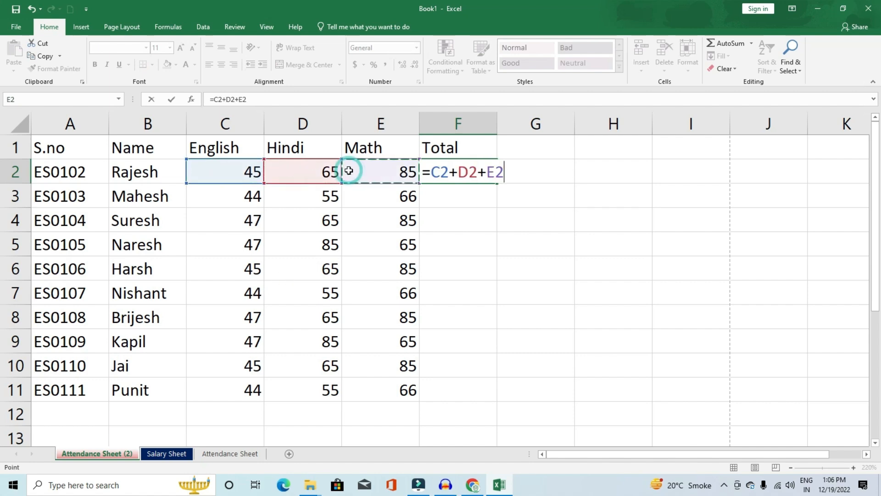
key(Return)
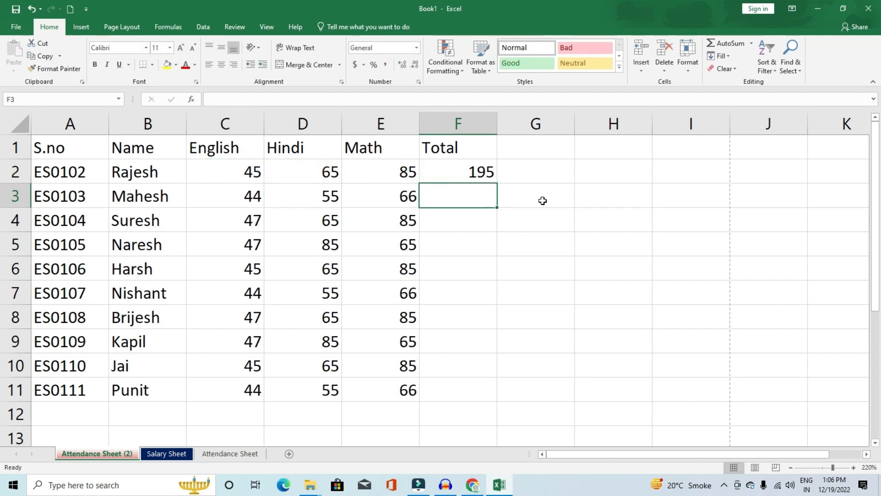
click(478, 174)
double_click(479, 174)
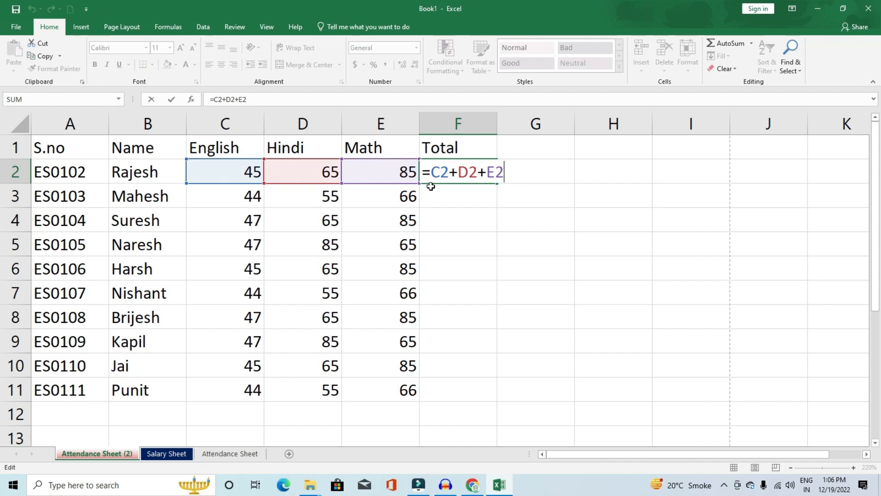
key(Escape)
- Enter the fixed-number formula =45+65+85 in G2 and fill it down to G11
click(539, 172)
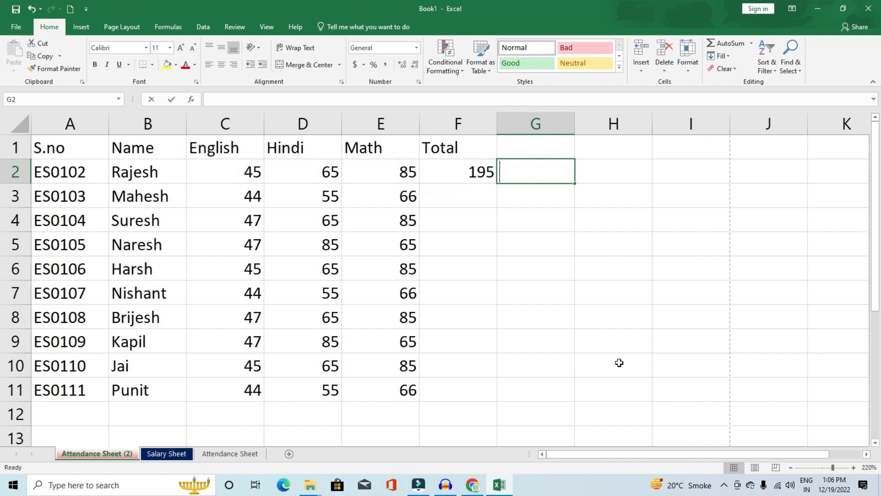
text(=45)
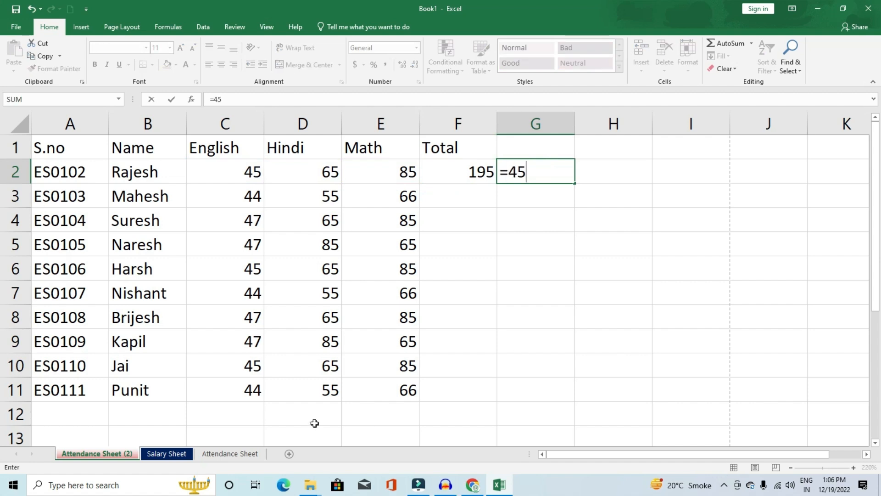
text(+65+85)
key(Return)
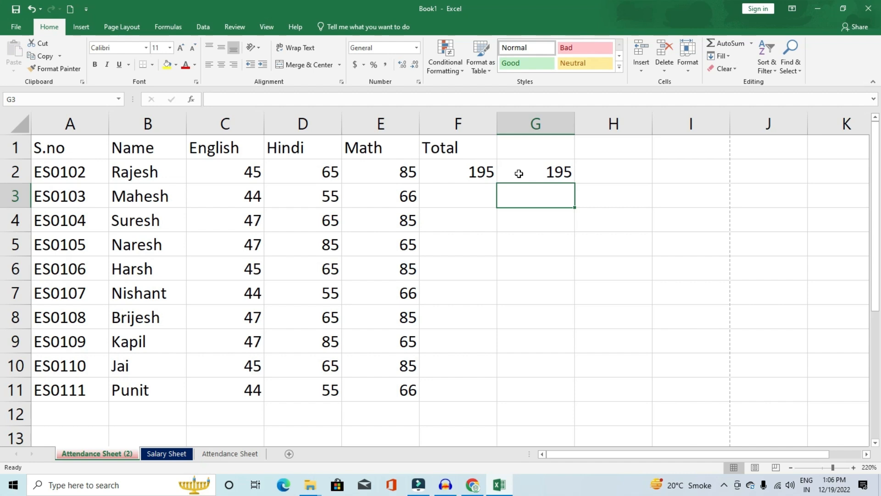
click(573, 171)
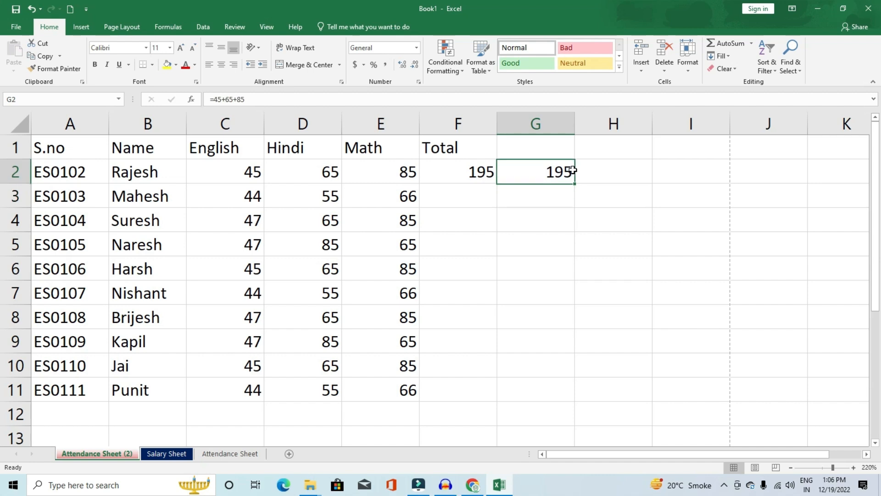
drag(574, 183, 562, 397)
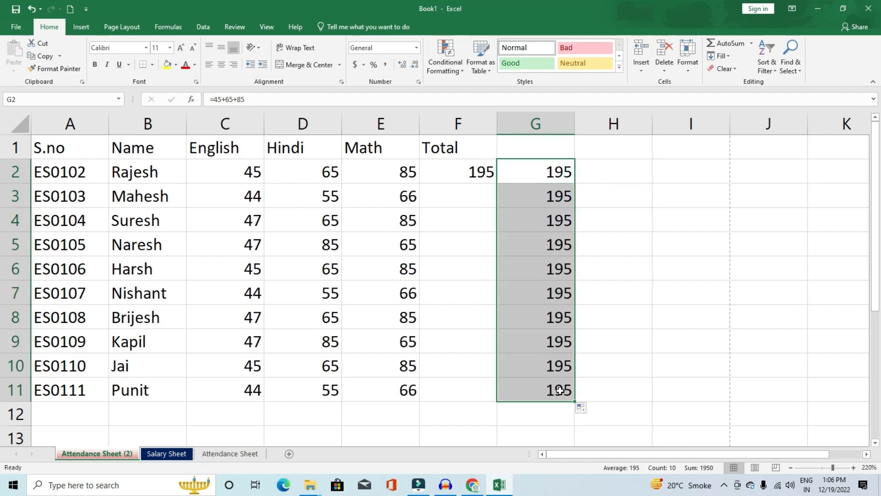
- Fill the total formula from F2 down to F11 for all the students
click(456, 169)
drag(497, 183, 496, 404)
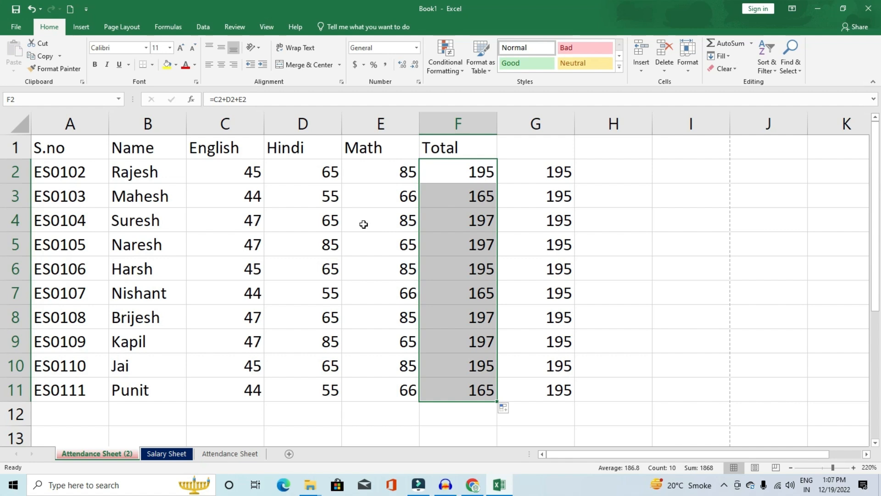
- Compare the cell-reference formulas in F2 and F3 with the fixed-number formula in G2, leaving each unchanged
click(457, 173)
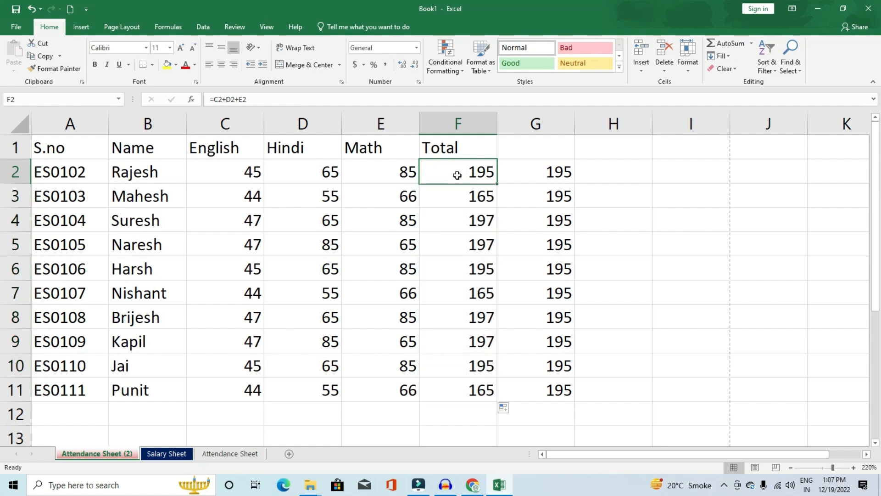
key(F2)
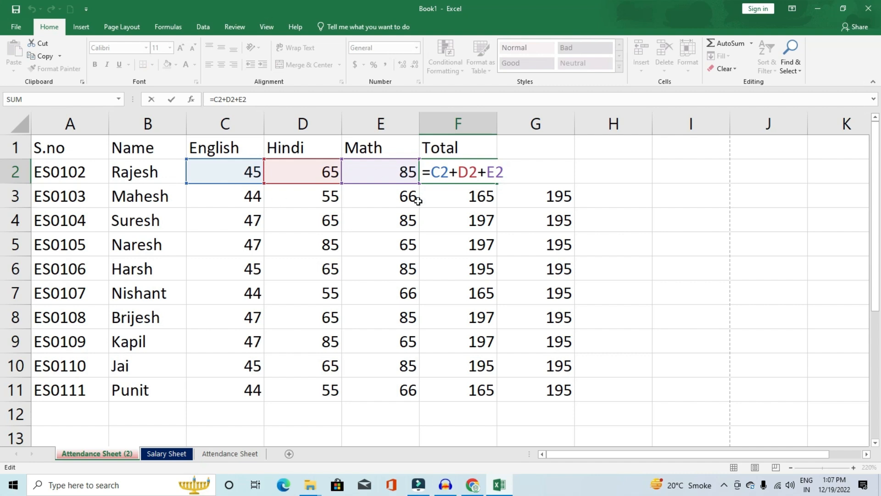
key(ctrl+Return)
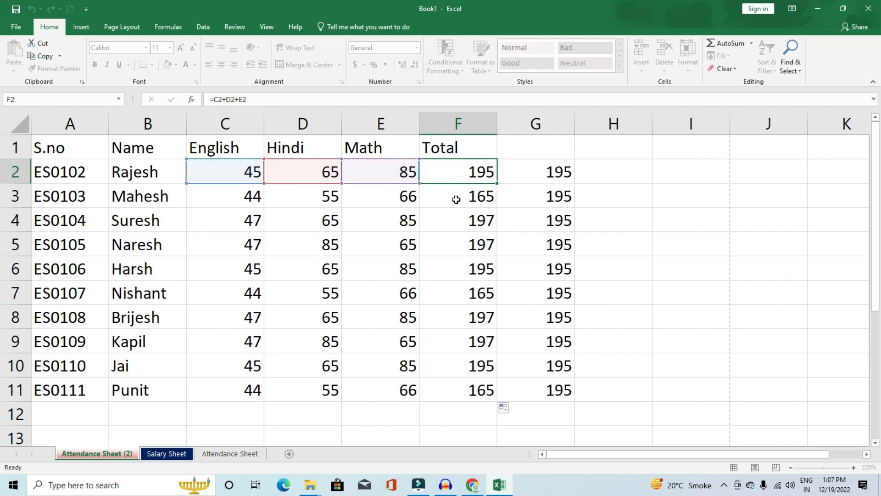
click(456, 198)
double_click(456, 198)
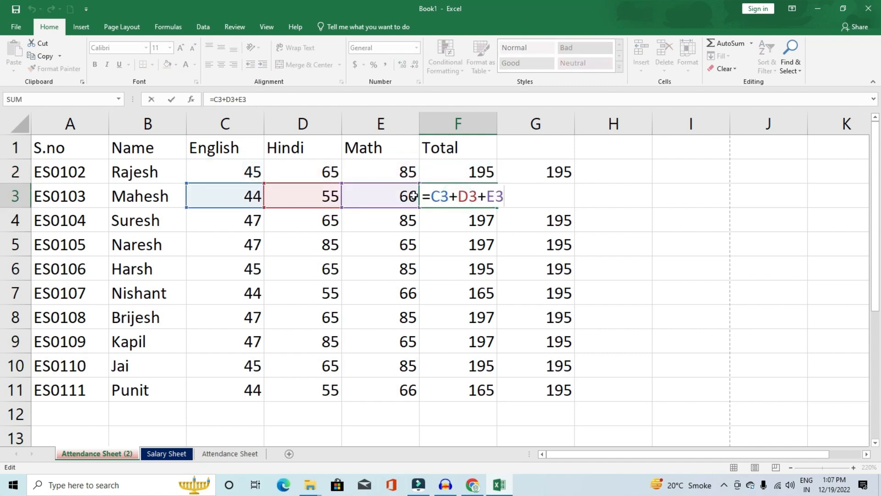
key(ctrl+Return)
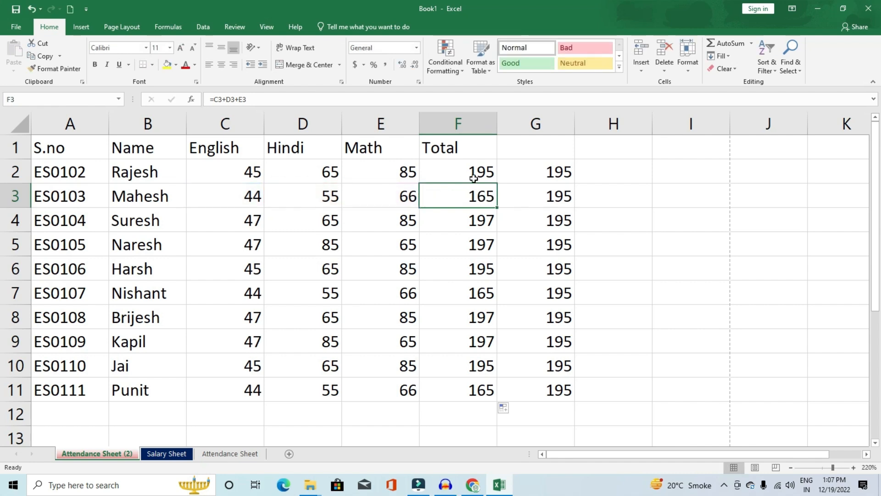
double_click(551, 174)
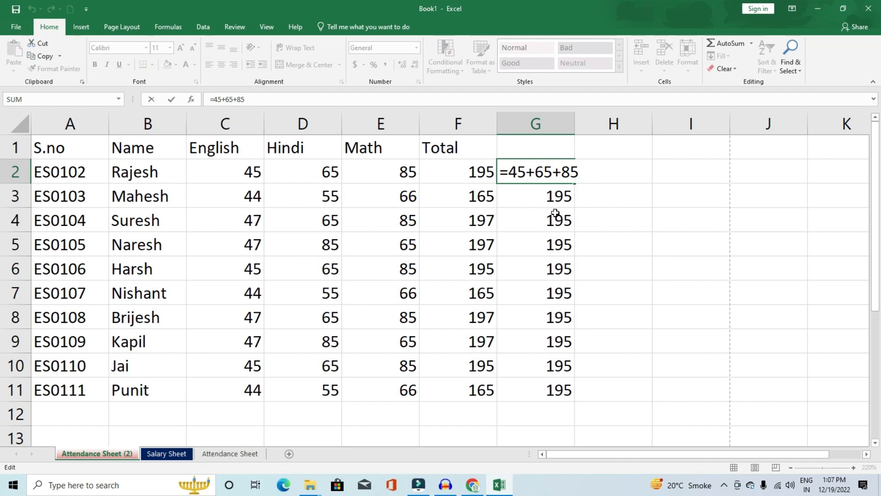
key(Escape)
- Clear the fixed-number totals from G2:G11
drag(555, 173, 546, 380)
key(Delete)
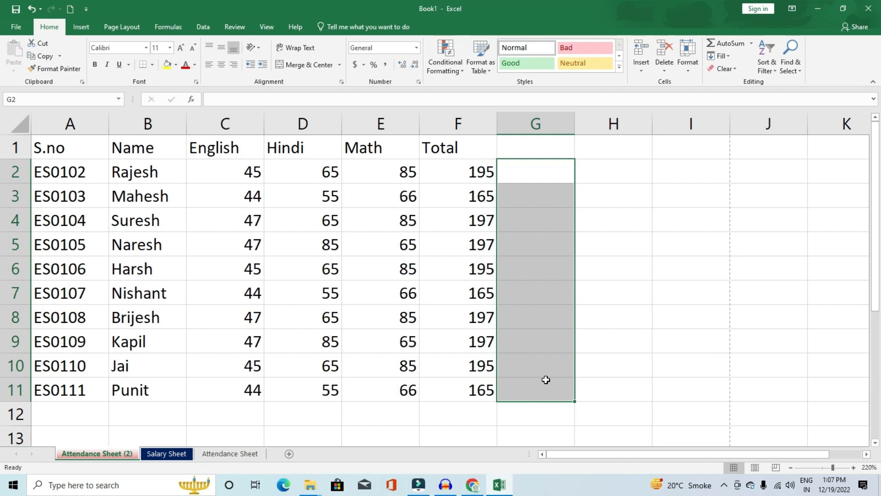
- Enter the heading % in cell G1, beside the Total column
click(535, 150)
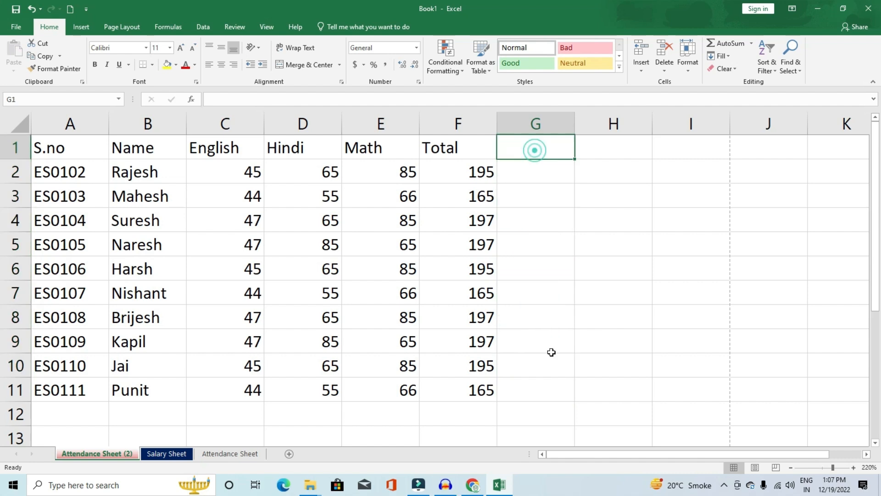
text(%)
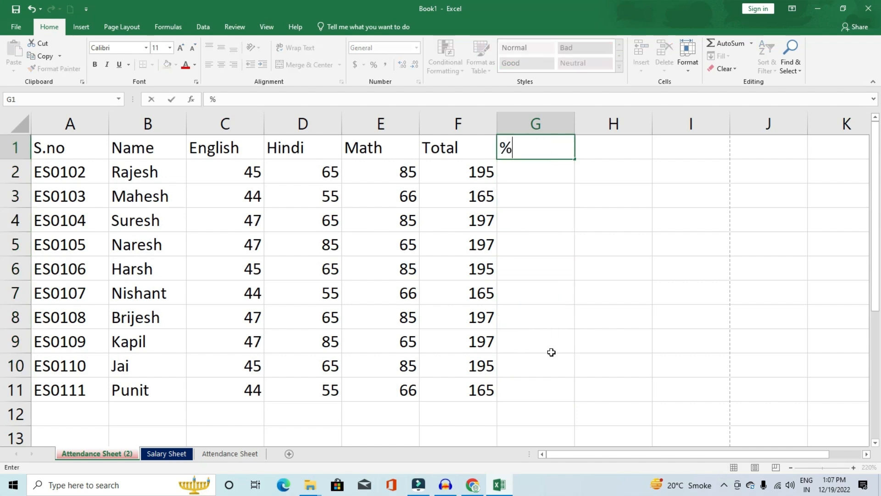
key(Return)
- Enter the percentage formula =F2*100/300 in G2 and fill it down to G11
text(=)
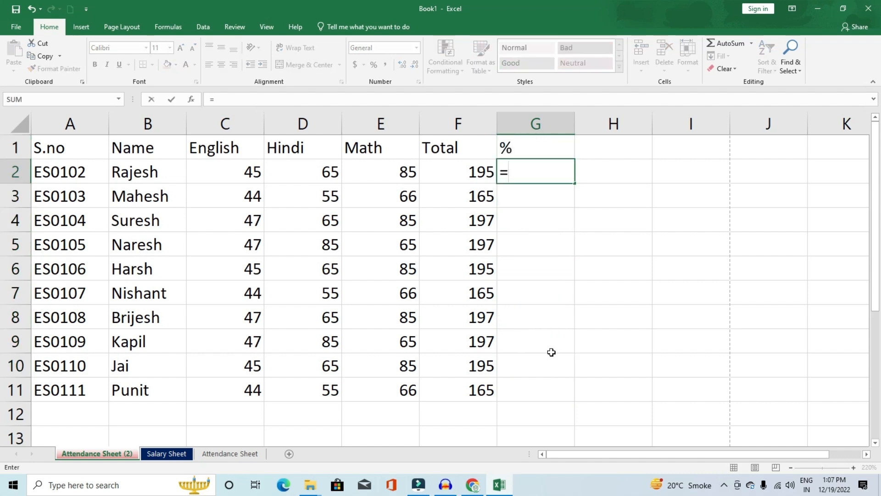
click(448, 161)
text(*100/)
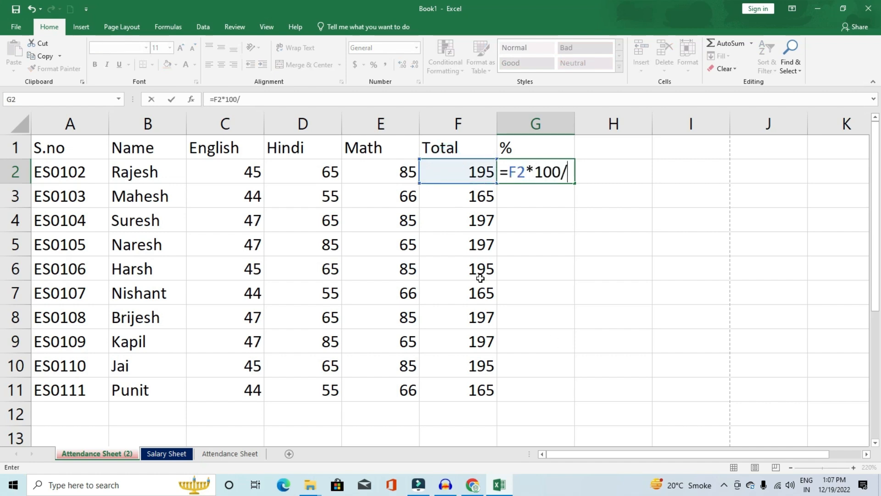
text(300)
key(Return)
click(516, 171)
drag(575, 185, 575, 401)
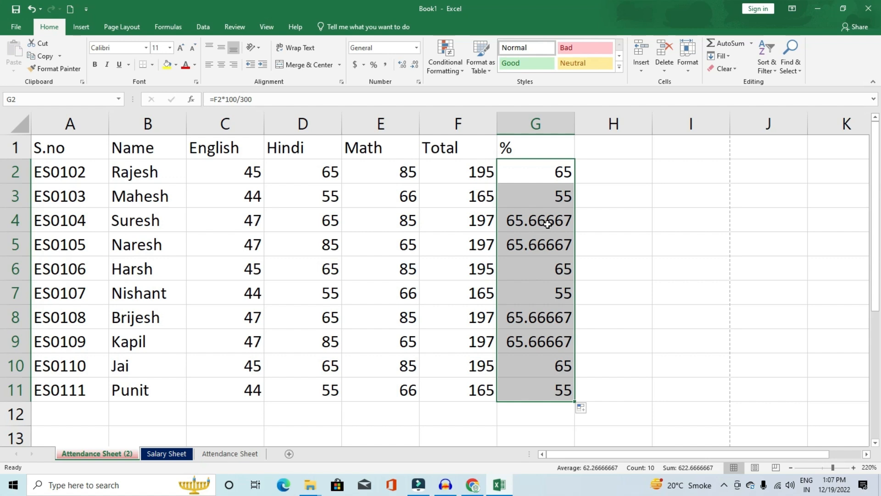
- Format the percentages in G2:G11 to show one decimal place
click(415, 69)
click(415, 69)
click(415, 69)
click(415, 69)
click(415, 69)
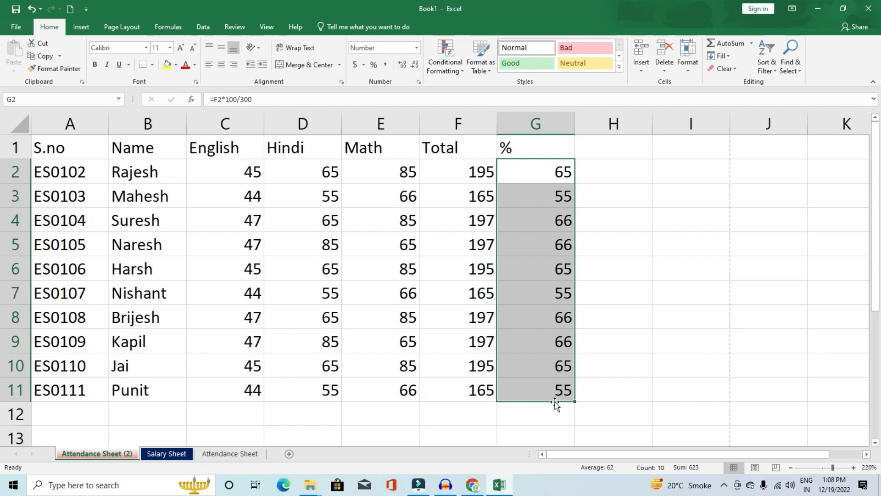
click(401, 65)
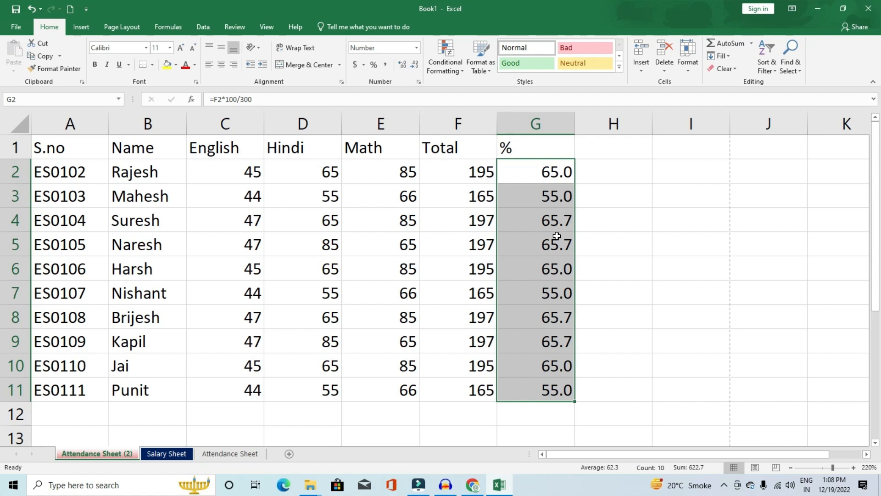
click(691, 317)
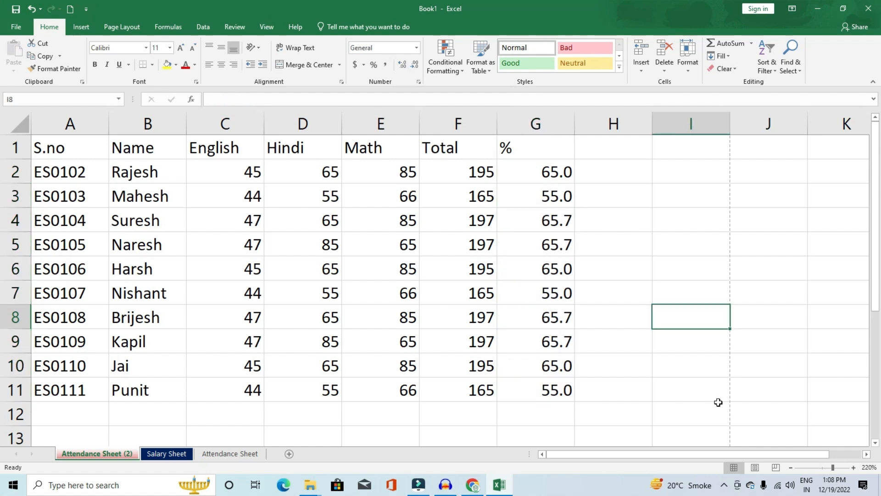
- Examine the Save As dialog and the file types offered for the workbook, and leave without saving
click(13, 27)
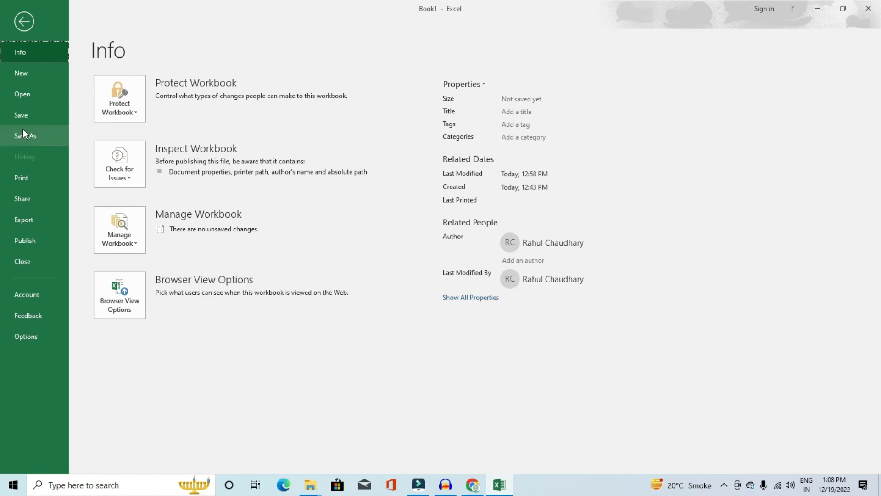
click(29, 117)
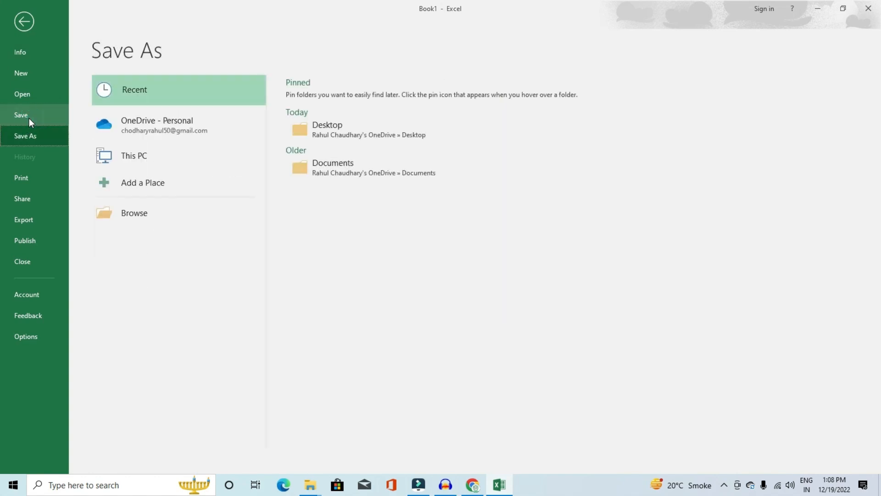
click(144, 210)
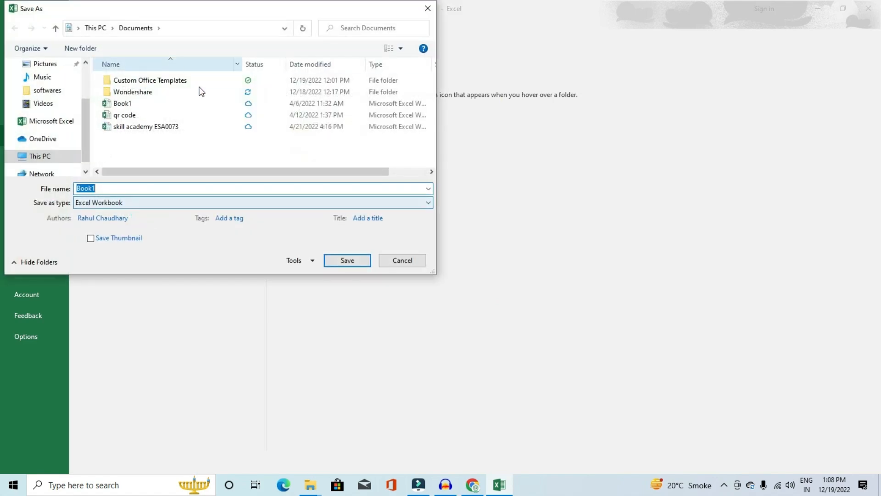
key(Escape)
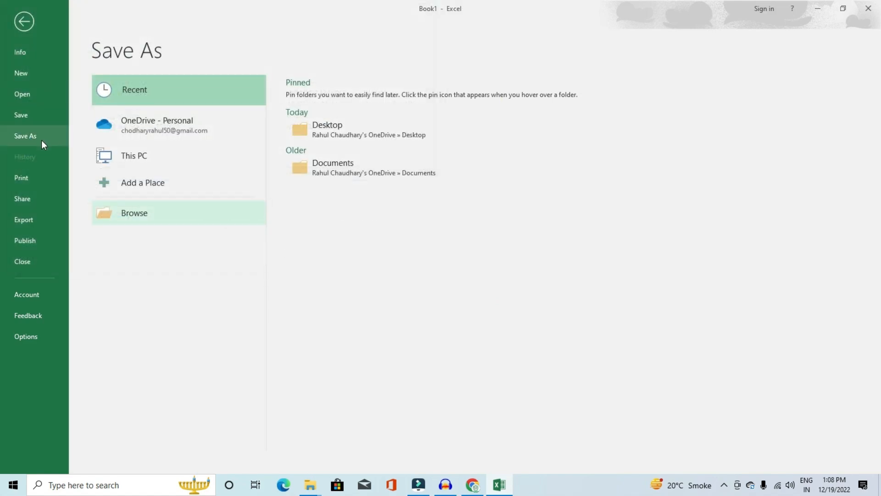
click(143, 209)
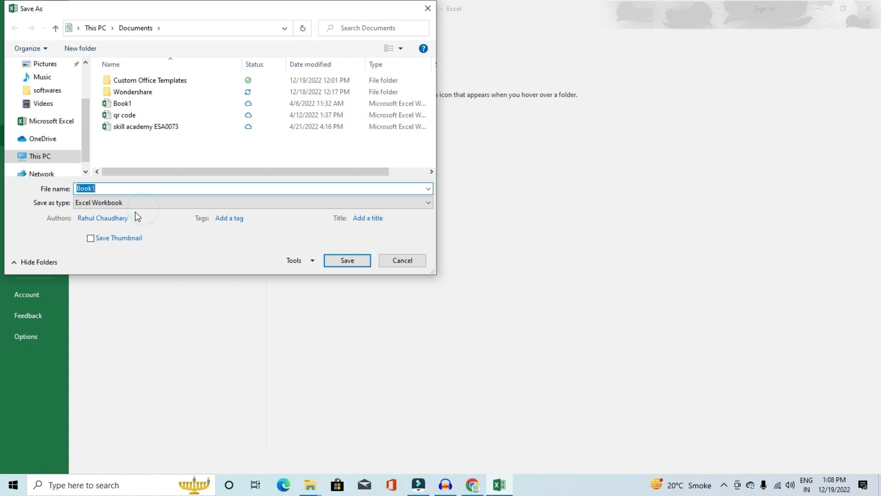
click(135, 202)
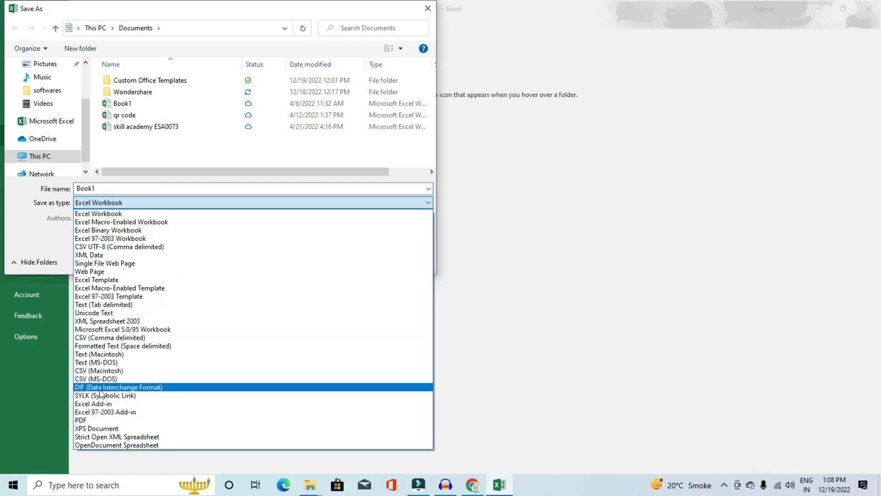
key(Escape)
drag(147, 10, 289, 27)
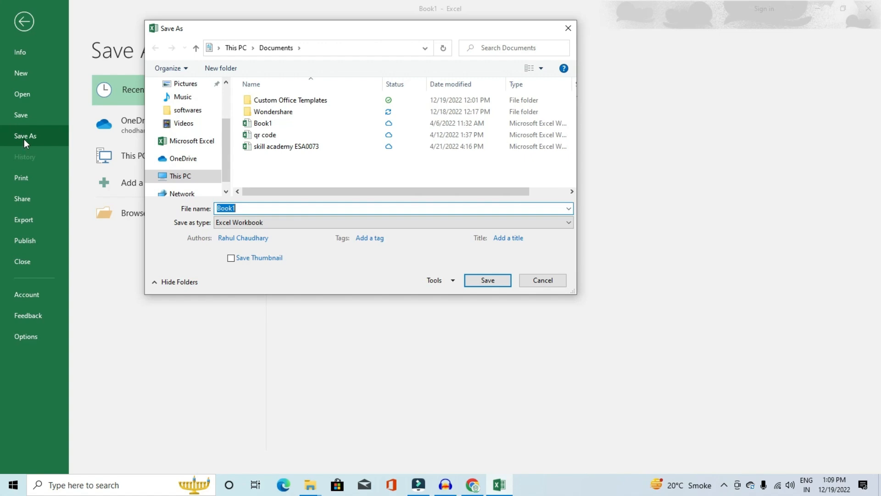
click(233, 222)
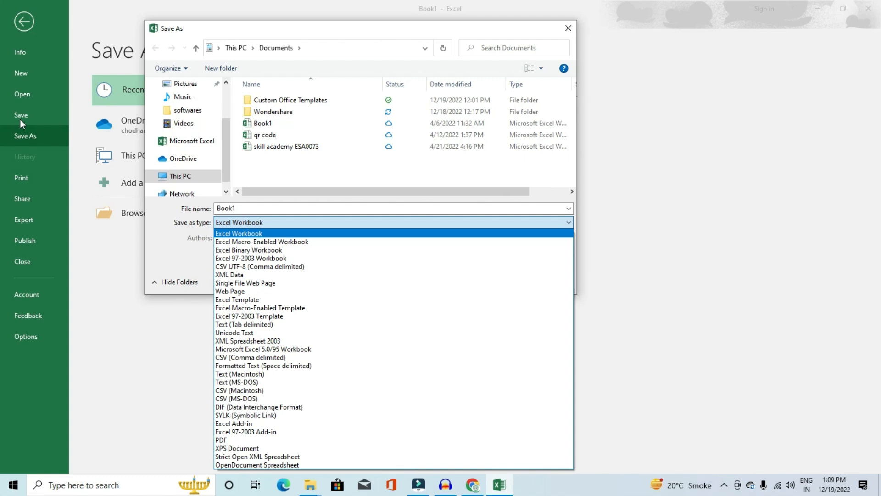
key(Escape)
key(Escape)
key(Escape)
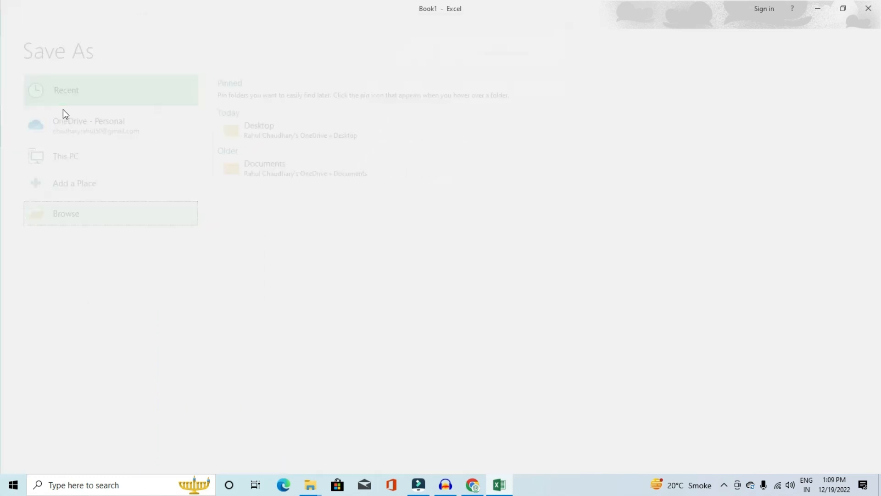
- Save the workbook under the file name amit in the Documents folder as an Excel Workbook
click(332, 221)
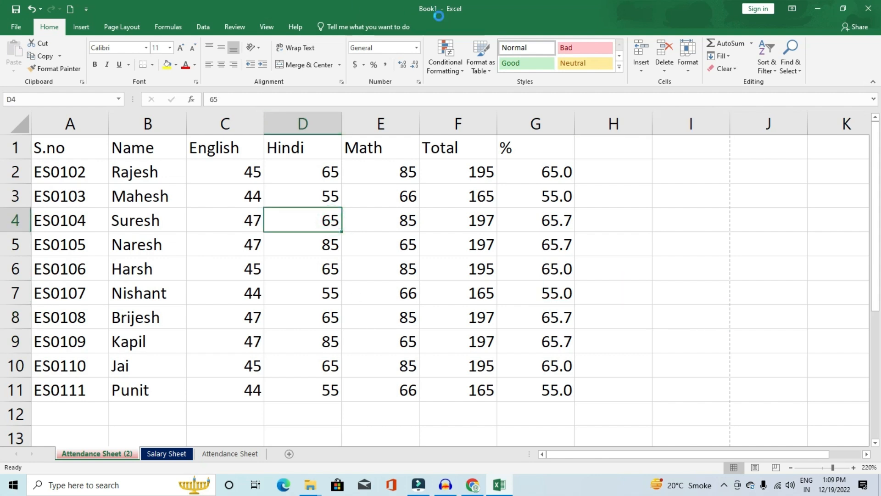
key(ctrl+s)
click(174, 216)
text(amit)
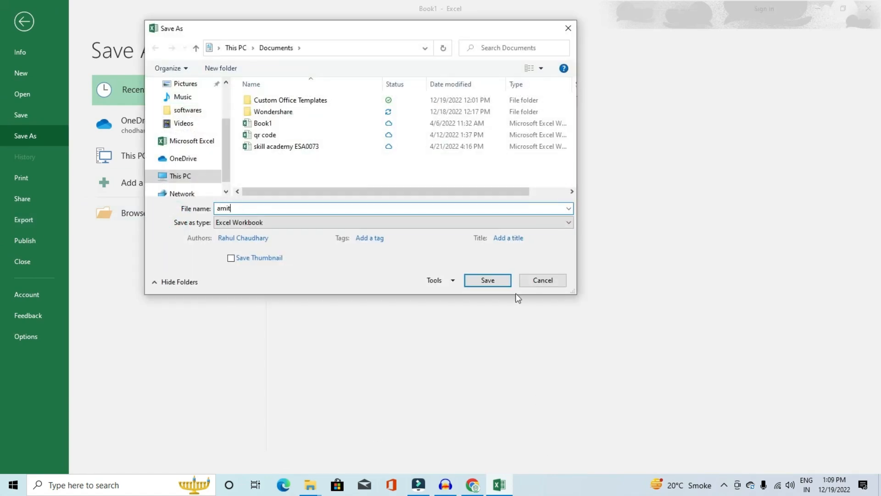
click(502, 280)
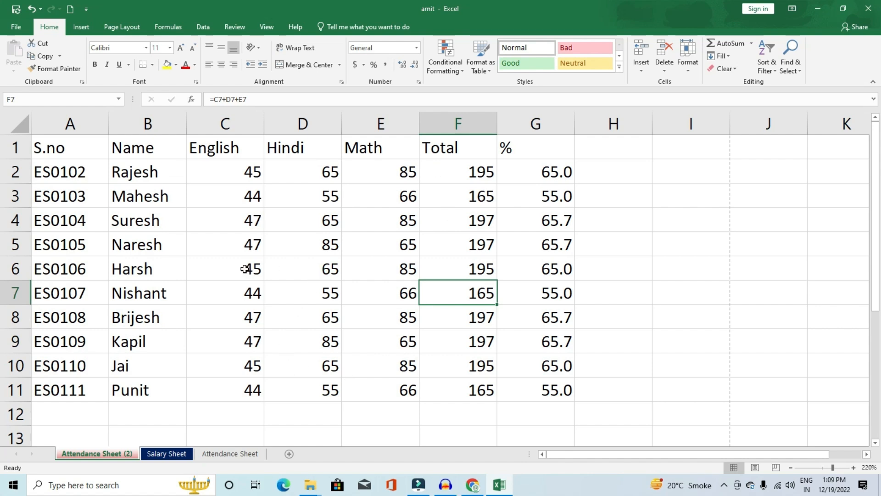
- Change the English, Hindi and Math marks in C6:E6 to 99 each
click(159, 273)
click(247, 269)
text(99)
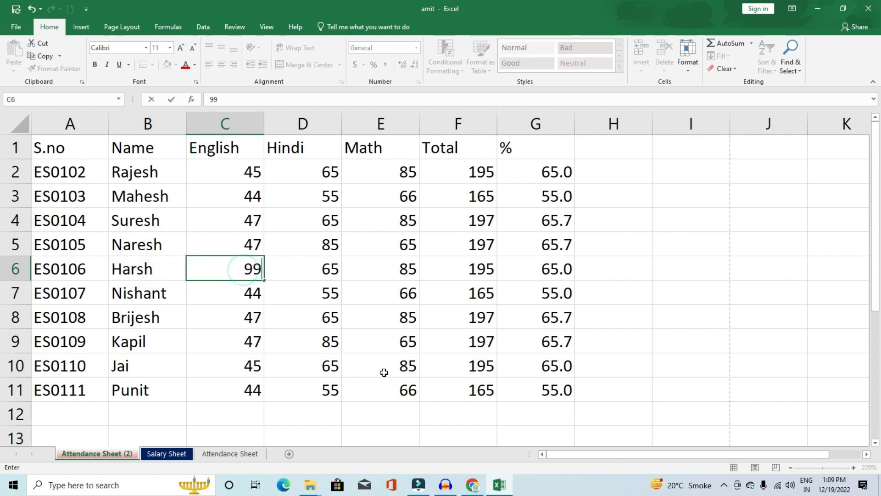
key(Tab)
text(99)
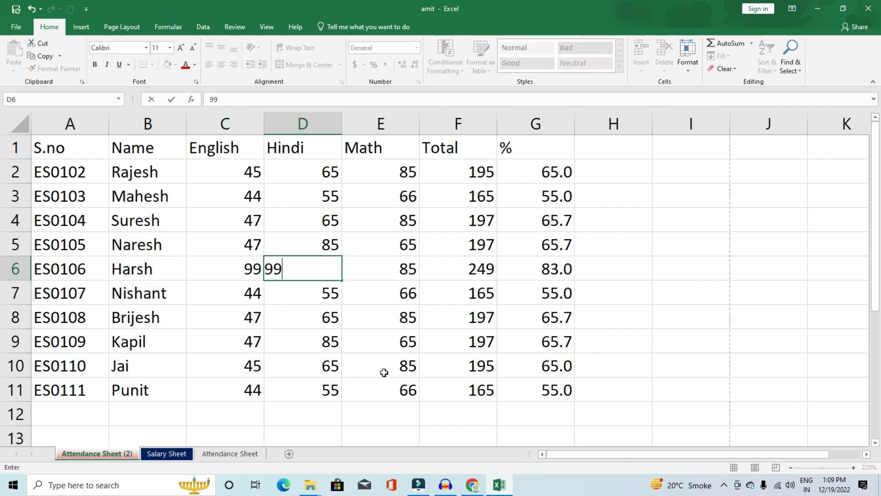
key(Tab)
text(99)
key(Tab)
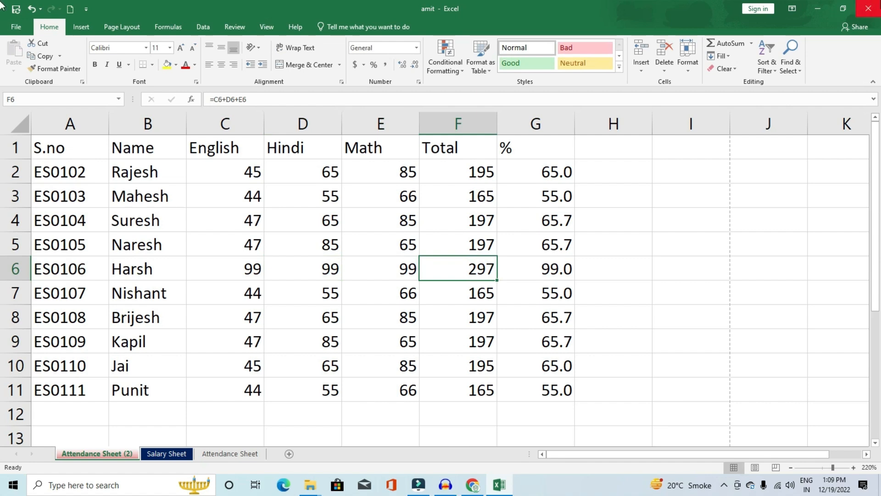
- Try to close the workbook to bring up the save prompt, and save the changes to amit.xlsx
click(868, 8)
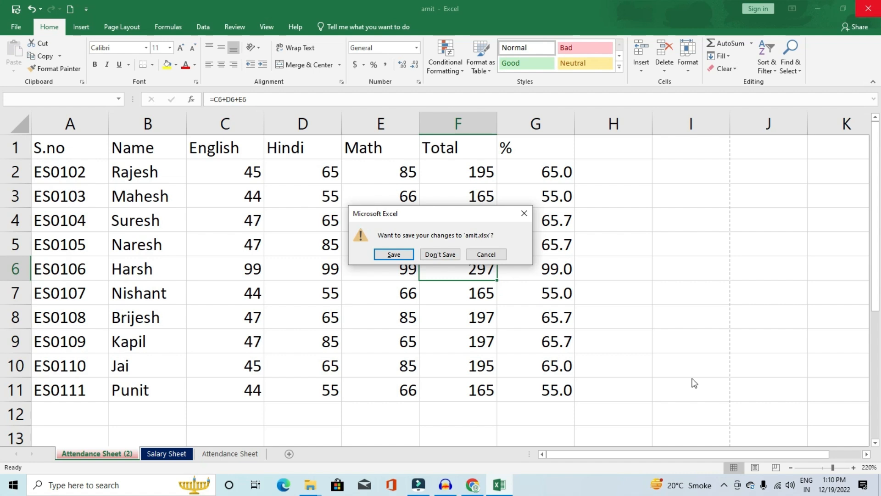
click(393, 255)
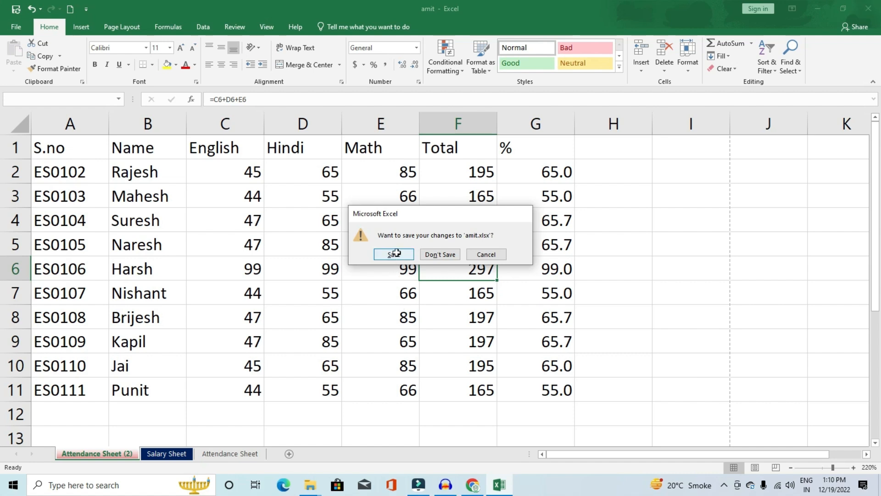
click(14, 27)
click(23, 115)
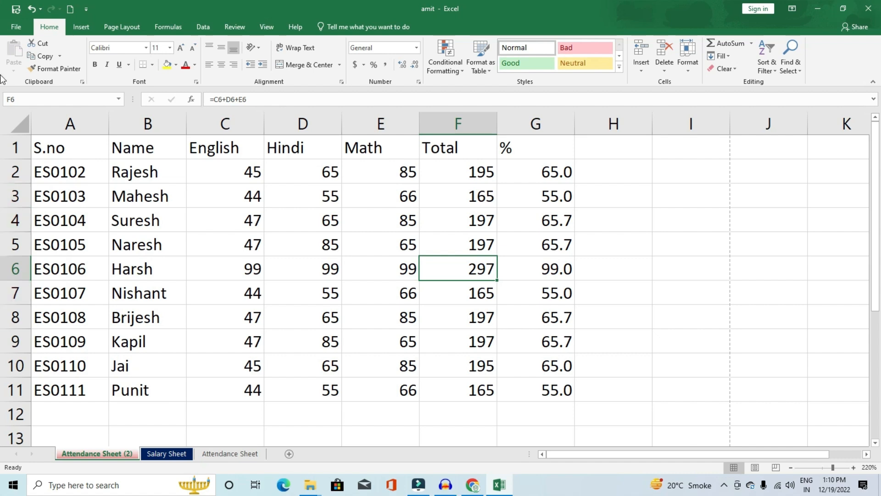
- Review the print settings and the page preview of the marks sheet
click(15, 28)
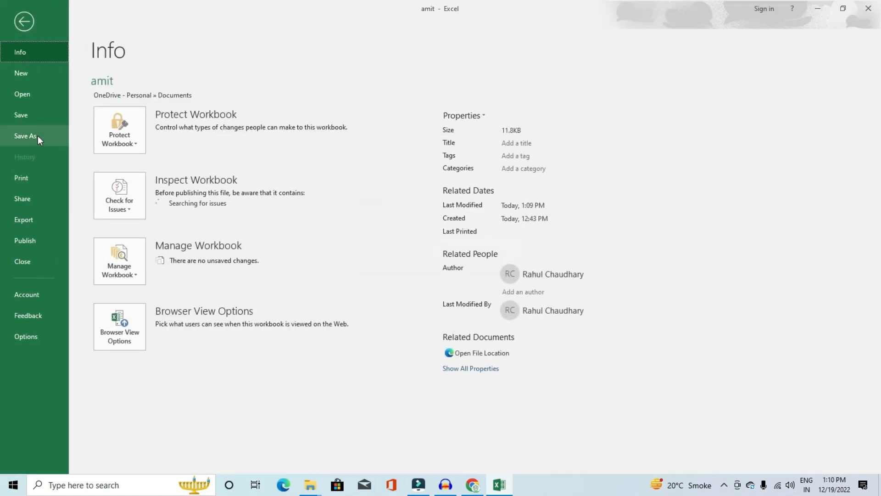
click(34, 176)
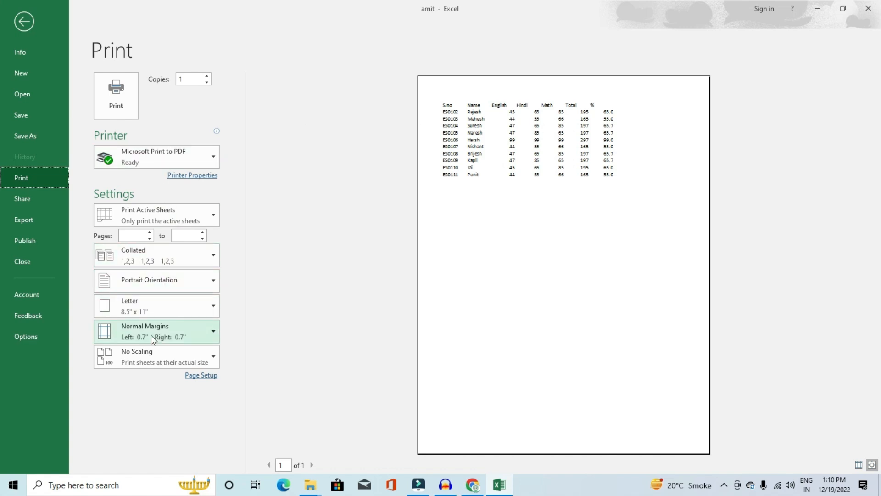
- Browse the Downloads and Desktop folders, try to open the excel topics workbook, and return to the marks sheet
click(20, 95)
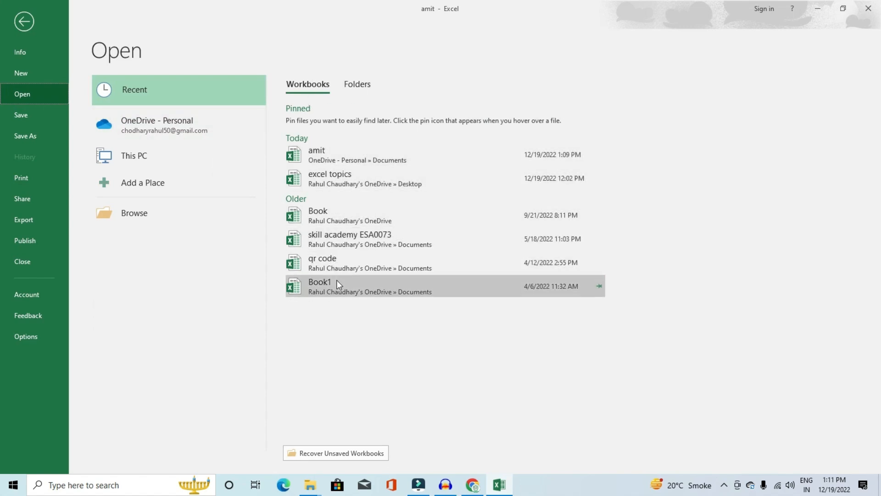
click(134, 215)
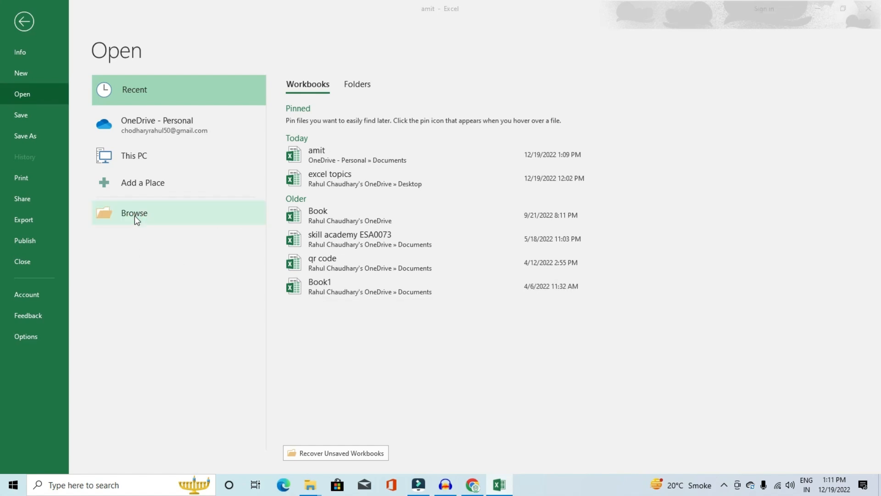
click(48, 100)
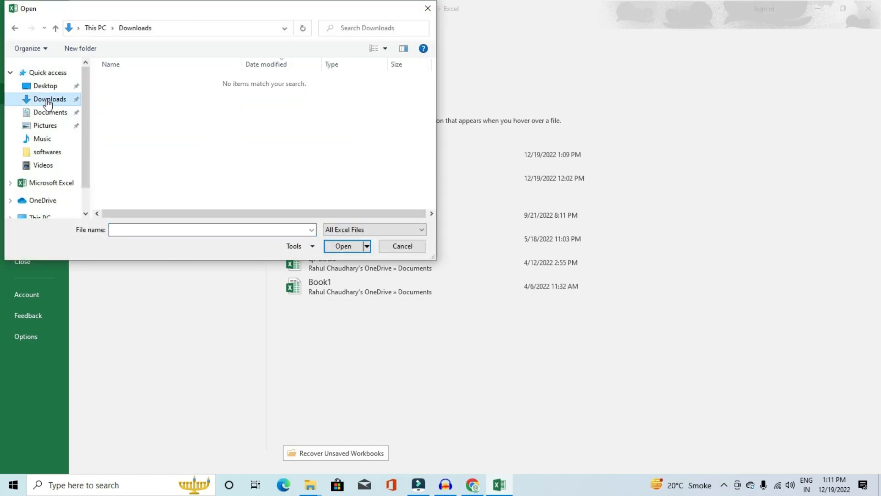
click(44, 87)
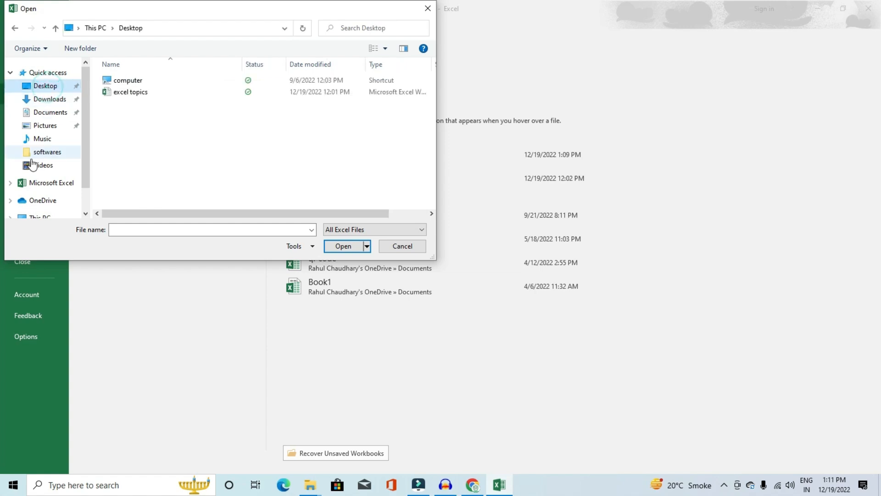
click(132, 93)
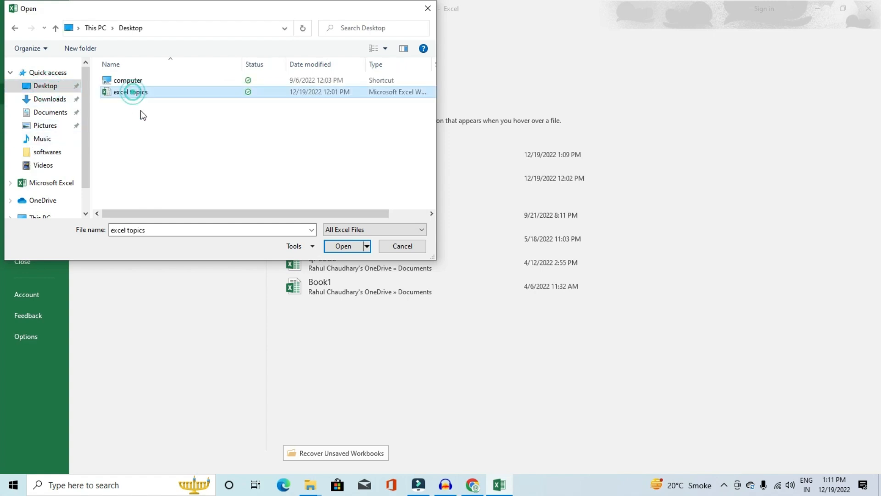
click(342, 246)
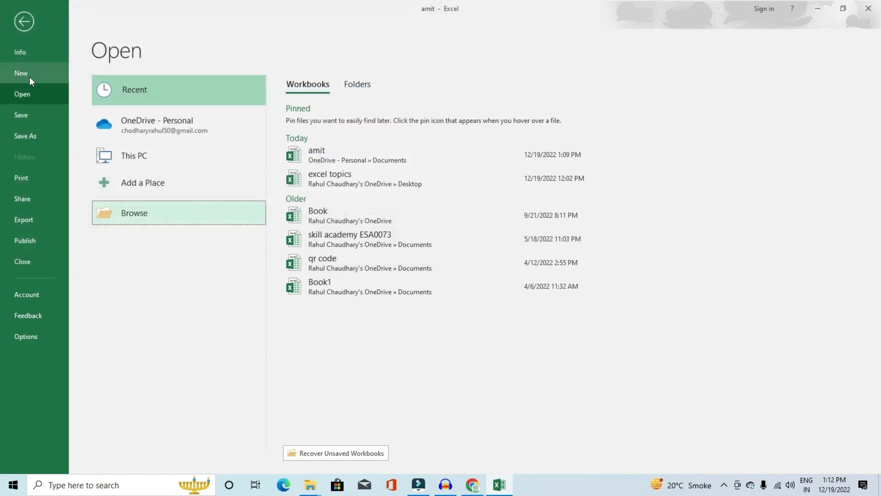
click(30, 22)
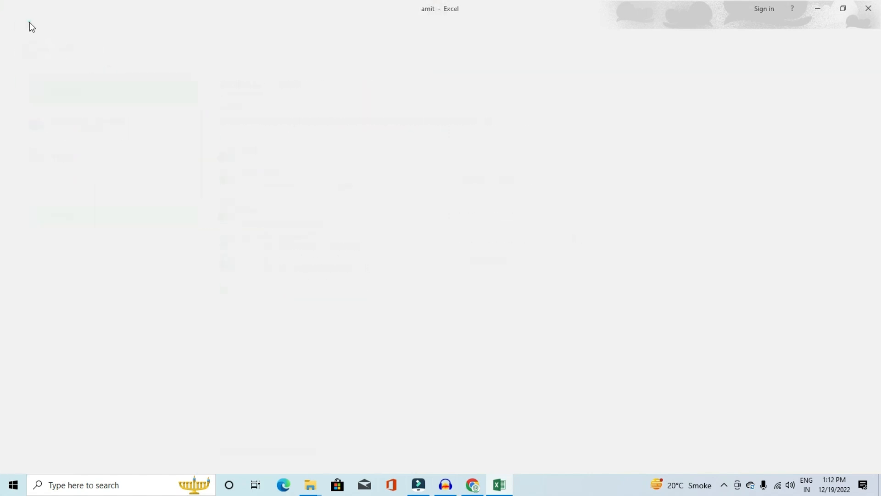